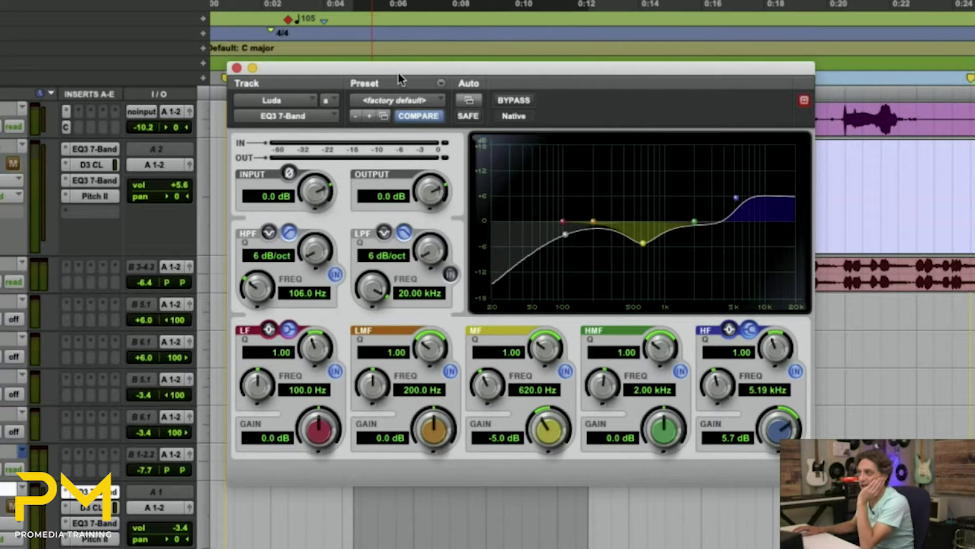
- Revert the EQ3 7-Band to its flat factory default and return the playhead to the session start
{"action": "left_click_drag", "start_coordinate": [398, 73], "coordinate": [405, 110]}
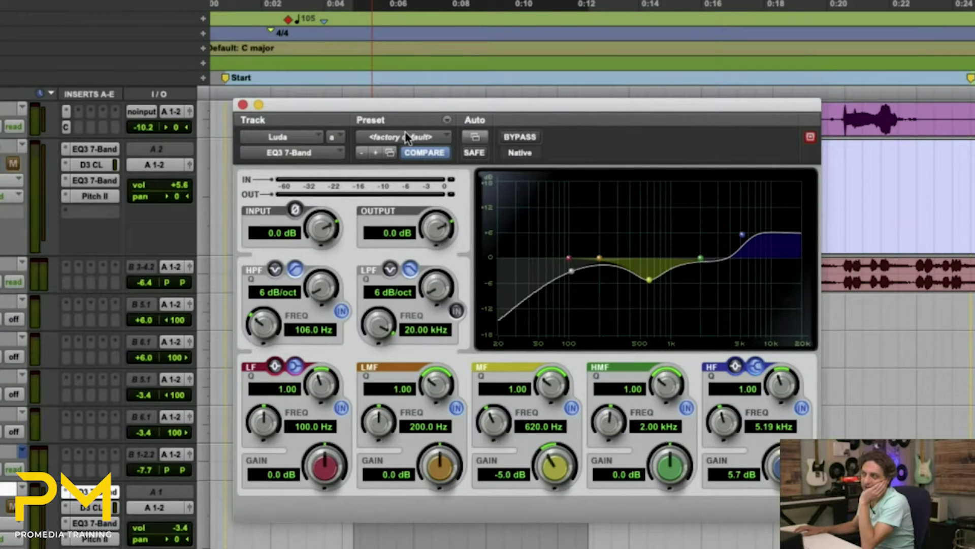
{"action": "left_click", "coordinate": [421, 153]}
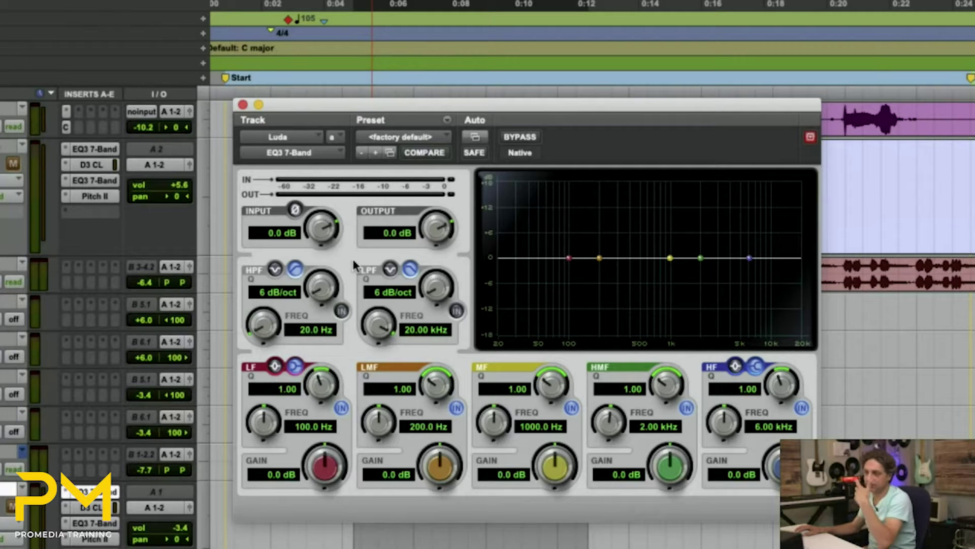
{"action": "key", "text": "space"}
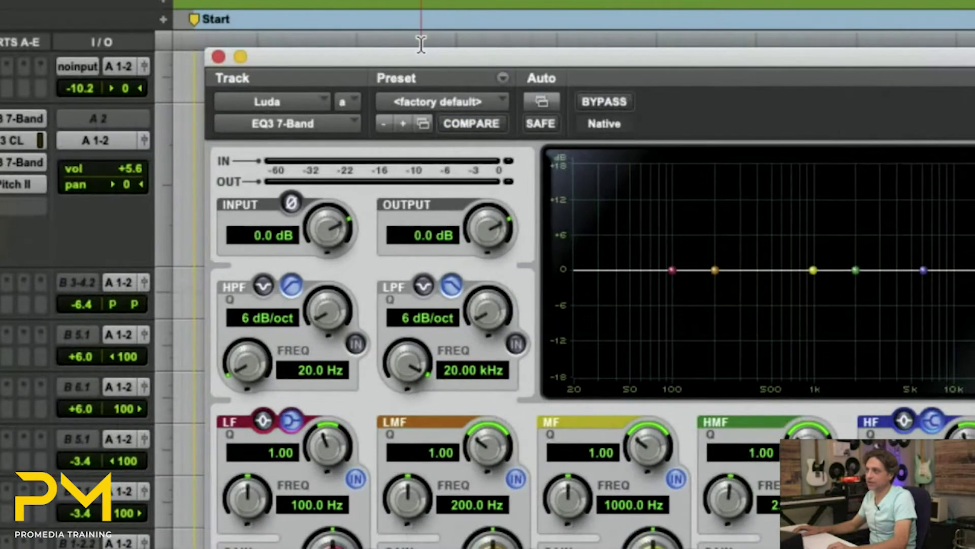
- Turn compare off, reposition the playhead, and bring up the preset list at the Horns category
{"action": "left_click", "coordinate": [440, 81]}
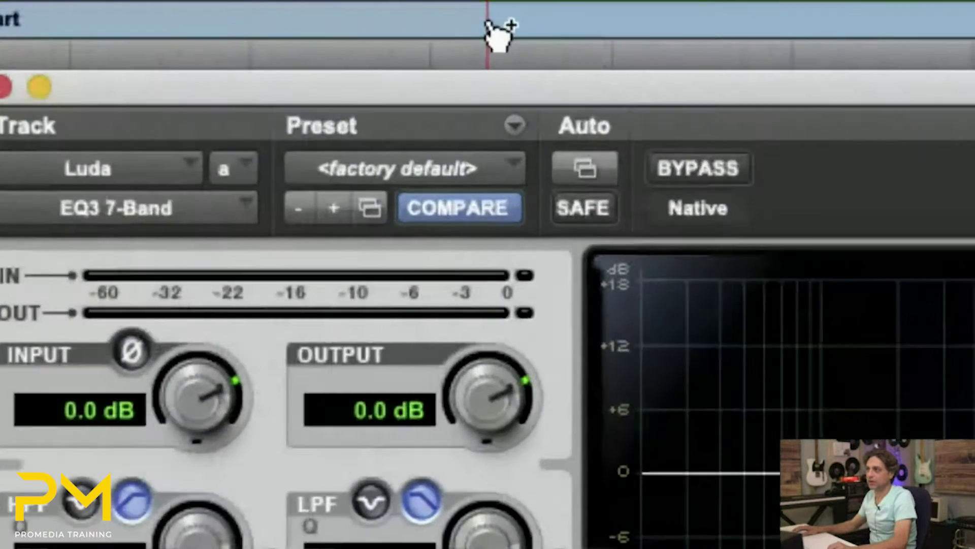
{"action": "left_click", "coordinate": [454, 209]}
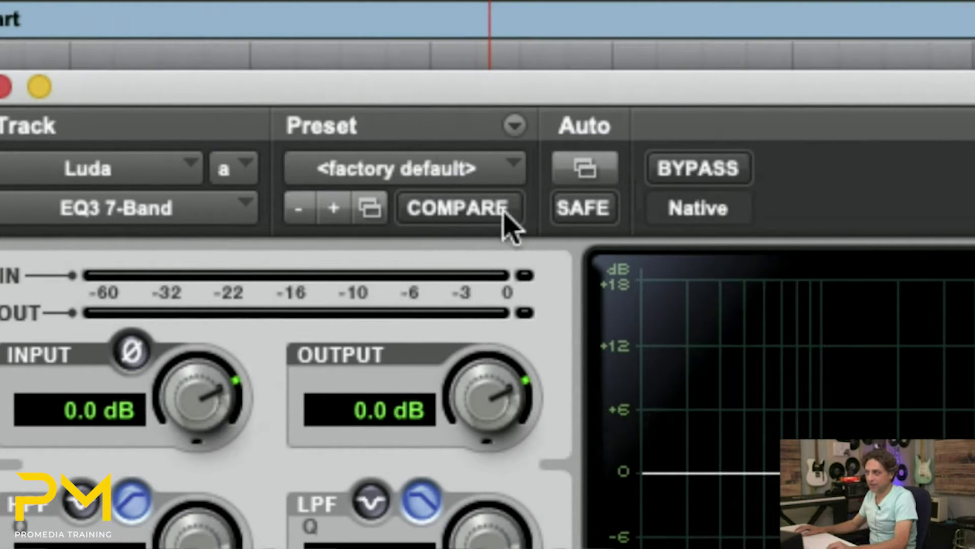
{"action": "left_click", "coordinate": [377, 61]}
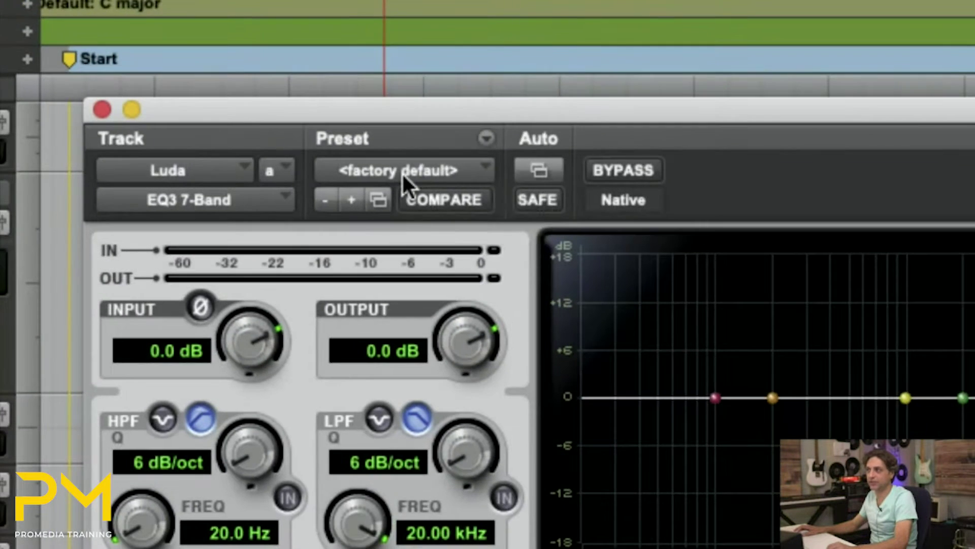
{"action": "left_click", "coordinate": [400, 173]}
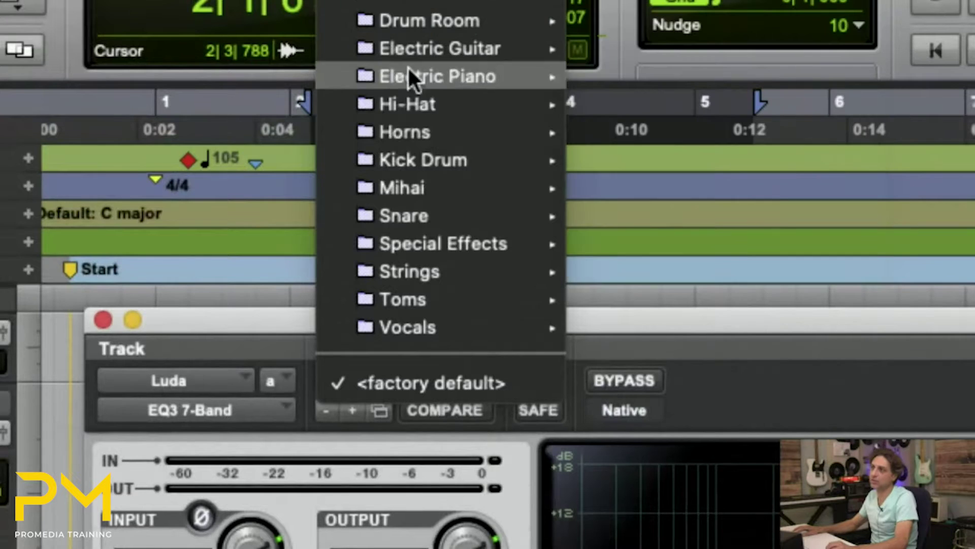
{"action": "mouse_move", "coordinate": [393, 131]}
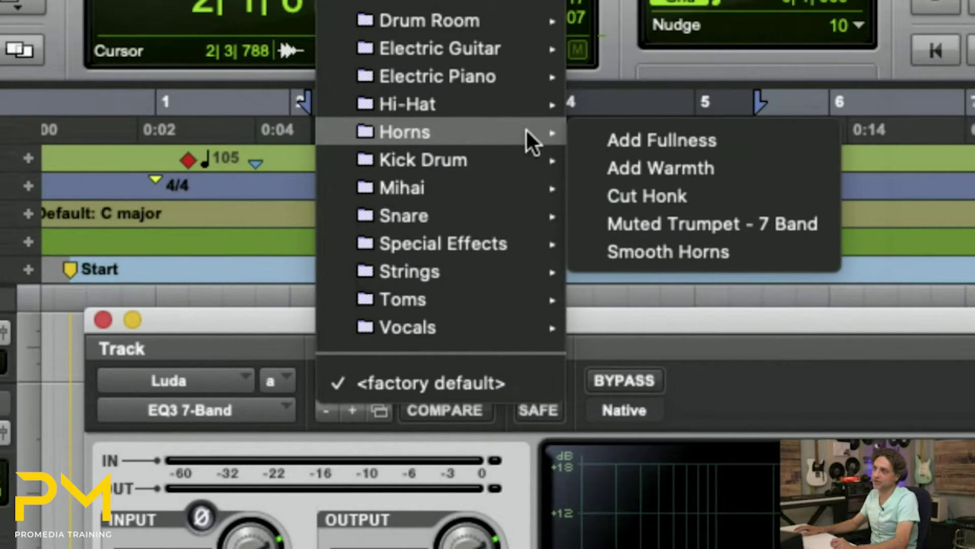
- Load the Horns preset Add Fullness and compare it against Add Warmth
{"action": "left_click", "coordinate": [613, 136]}
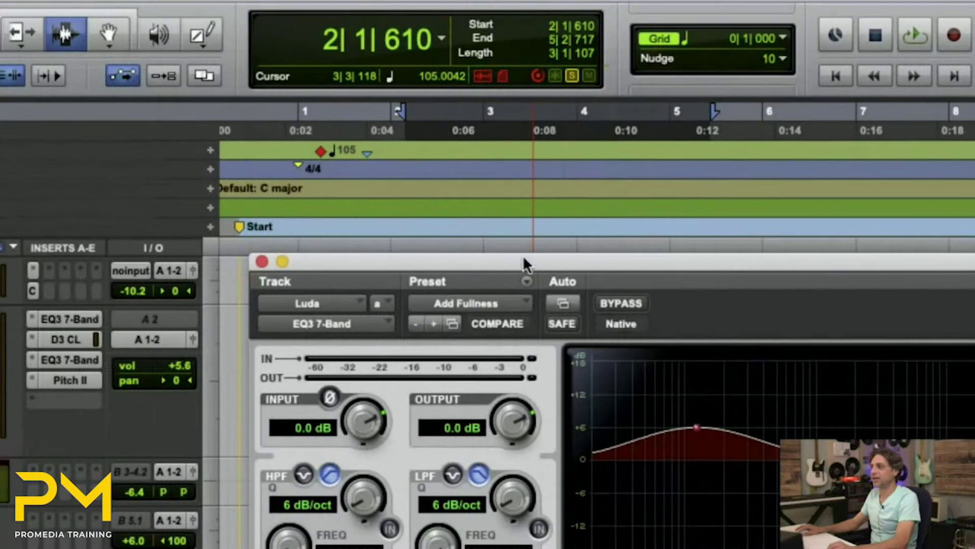
{"action": "left_click_drag", "start_coordinate": [506, 292], "coordinate": [332, 137]}
{"action": "left_click", "coordinate": [303, 195]}
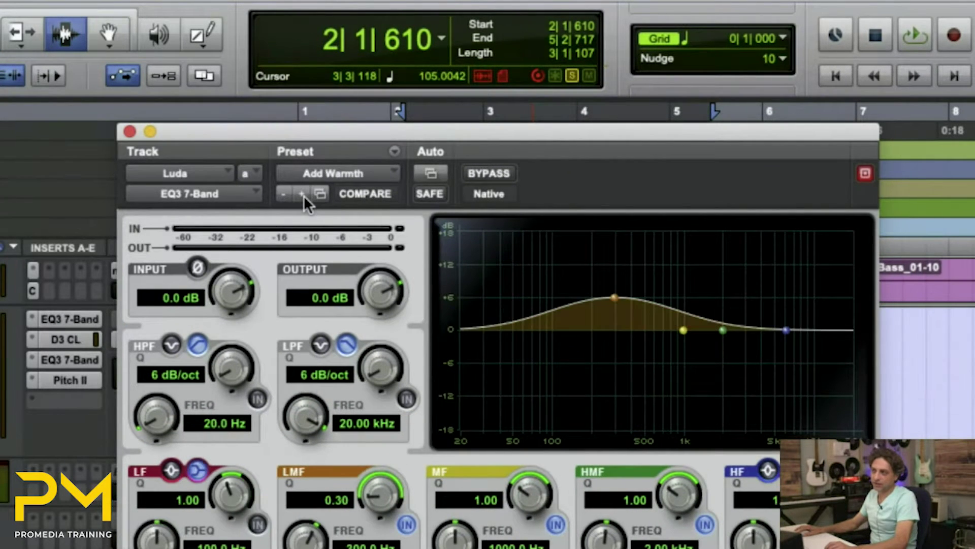
{"action": "left_click", "coordinate": [285, 195]}
{"action": "left_click", "coordinate": [298, 194]}
- Audition Cut Honk, Smooth Horns, Add Attack and Add Snap, then reload the factory default
{"action": "left_click", "coordinate": [298, 194]}
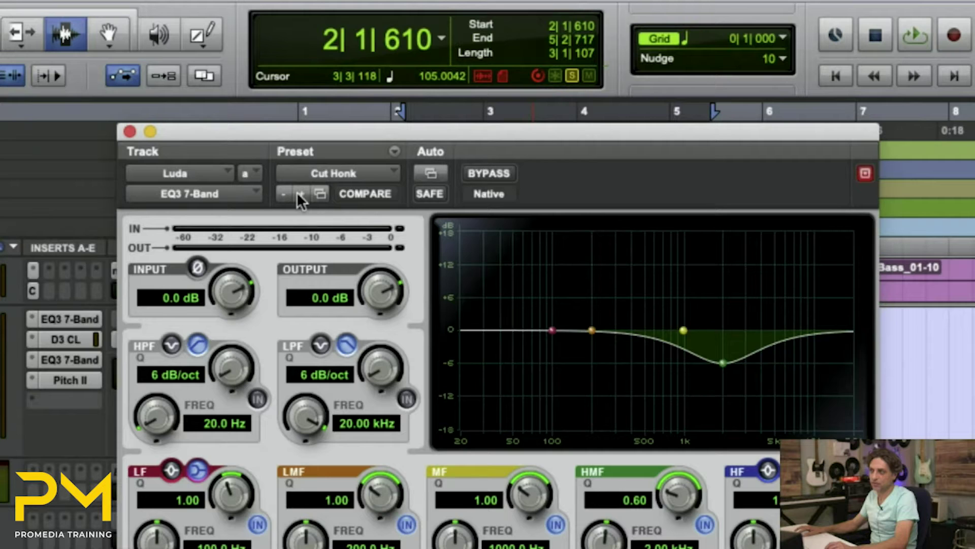
{"action": "left_click", "coordinate": [297, 193]}
{"action": "left_click", "coordinate": [297, 194]}
{"action": "left_click", "coordinate": [297, 194]}
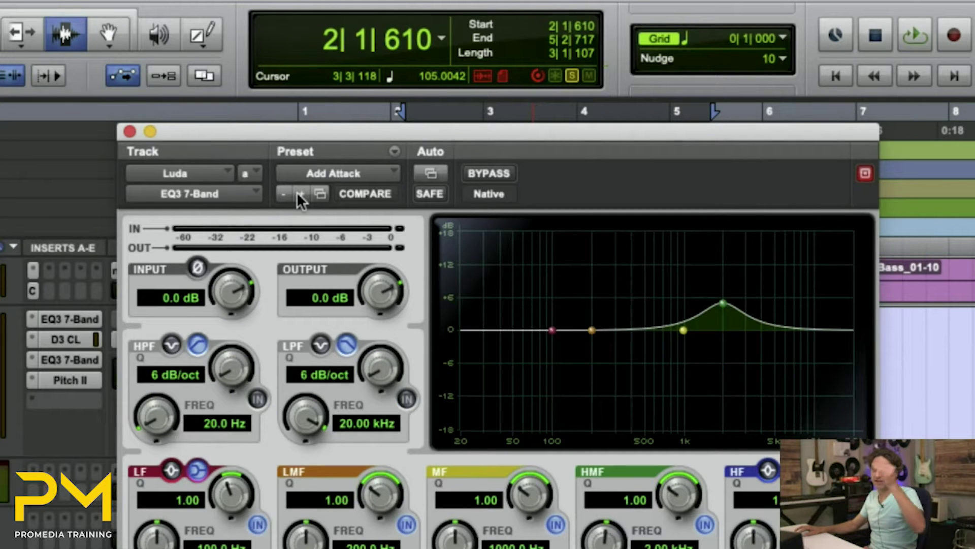
{"action": "left_click", "coordinate": [298, 194]}
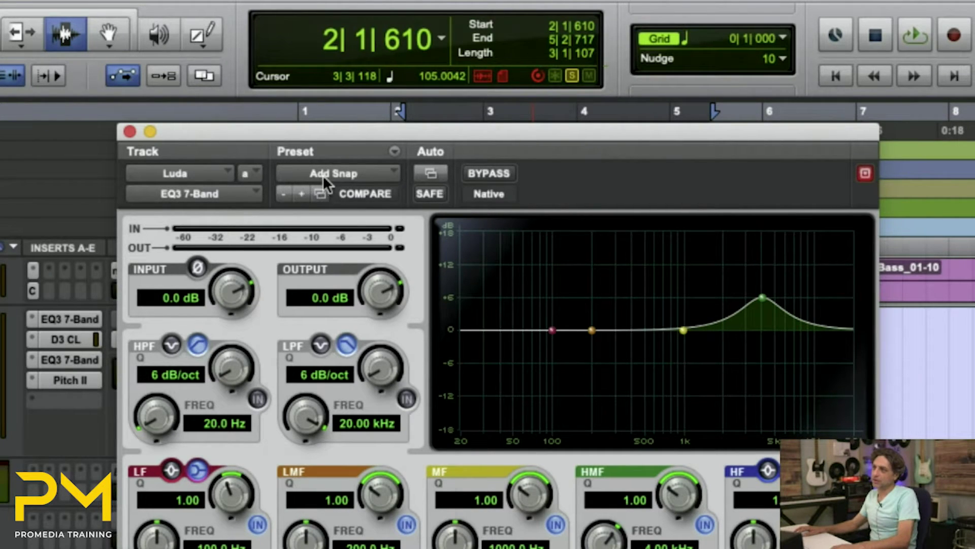
{"action": "left_click", "coordinate": [322, 175]}
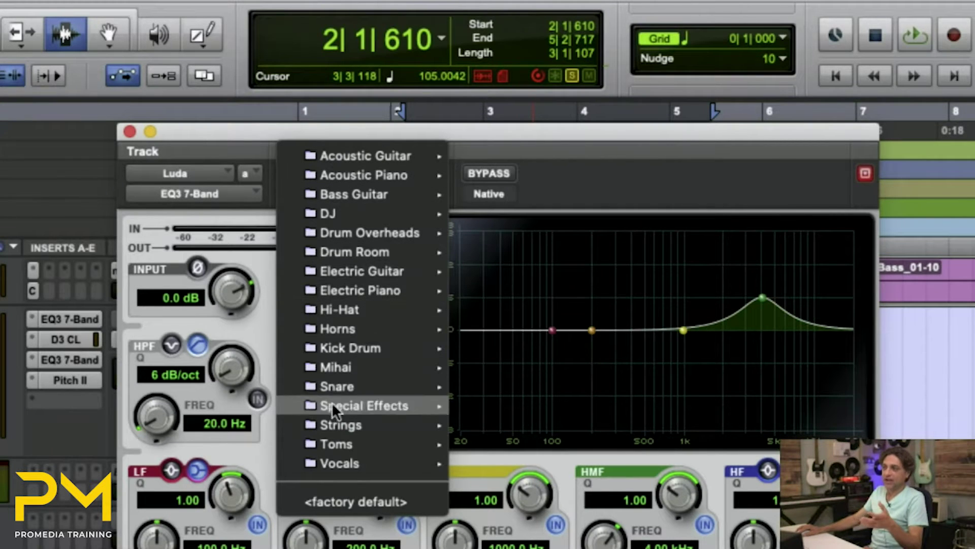
{"action": "left_click", "coordinate": [345, 498]}
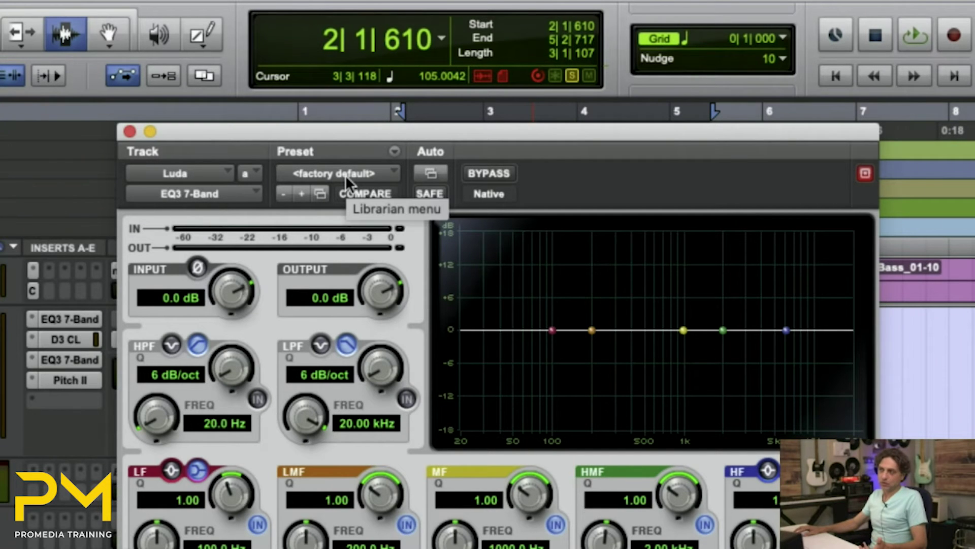
- Cut the low band ~6 dB, boost near 1 kHz, dip around 2.44 kHz, and lift the high shelf ~6 dB
{"action": "left_click_drag", "start_coordinate": [340, 137], "coordinate": [370, 97]}
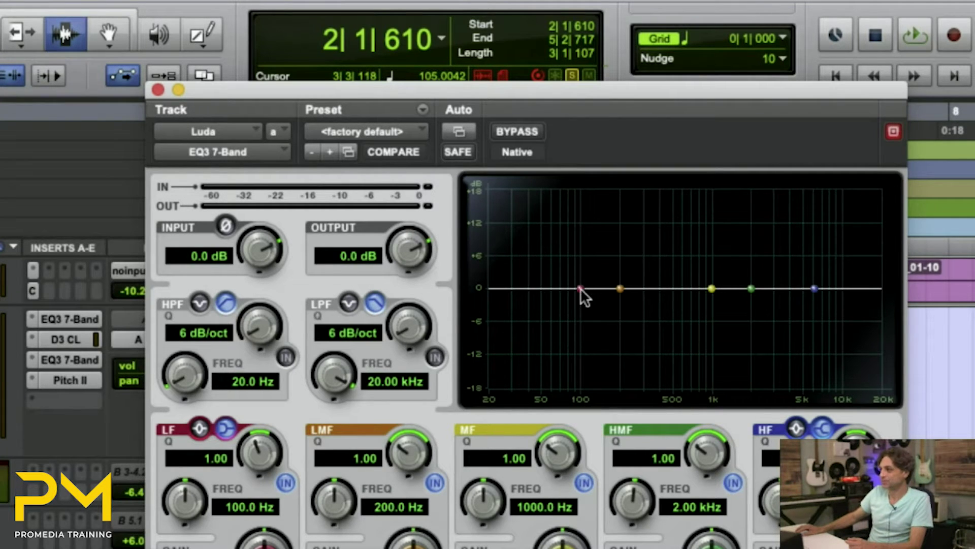
{"action": "left_click_drag", "start_coordinate": [581, 288], "coordinate": [576, 326]}
{"action": "left_click_drag", "start_coordinate": [712, 288], "coordinate": [711, 262]}
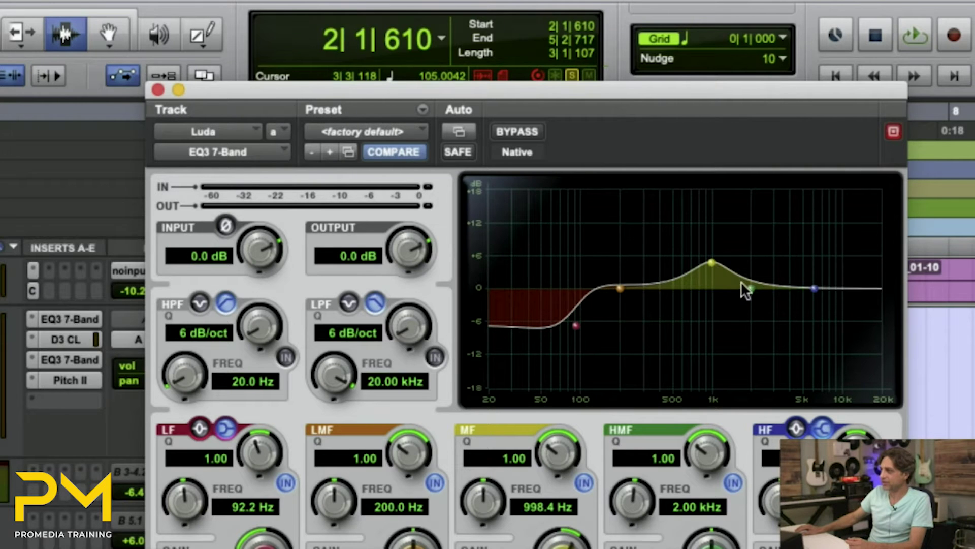
{"action": "left_click_drag", "start_coordinate": [751, 289], "coordinate": [762, 321]}
{"action": "left_click_drag", "start_coordinate": [814, 287], "coordinate": [811, 257]}
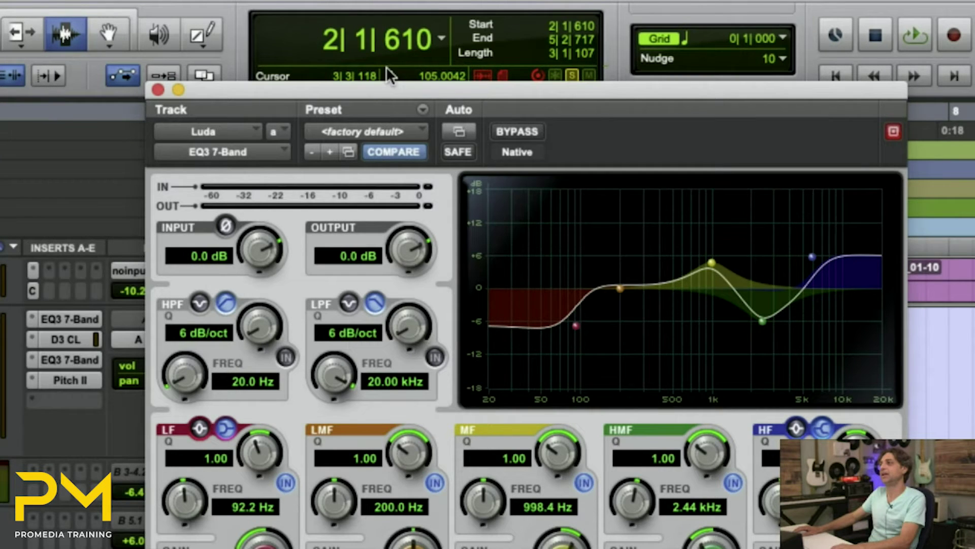
{"action": "left_click_drag", "start_coordinate": [378, 86], "coordinate": [403, 120]}
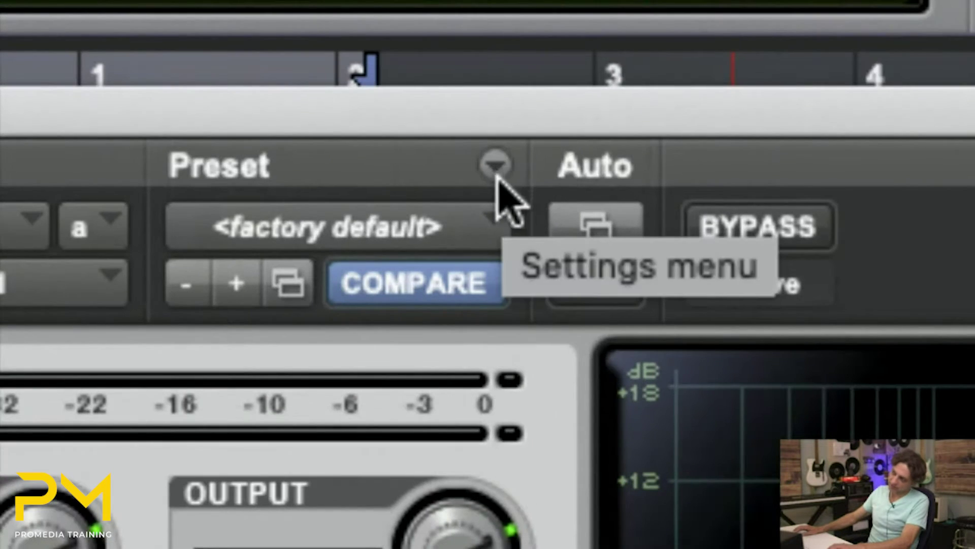
- Choose Save Settings from the plug-in settings menu to bring up the save dialog
{"action": "left_click", "coordinate": [498, 170]}
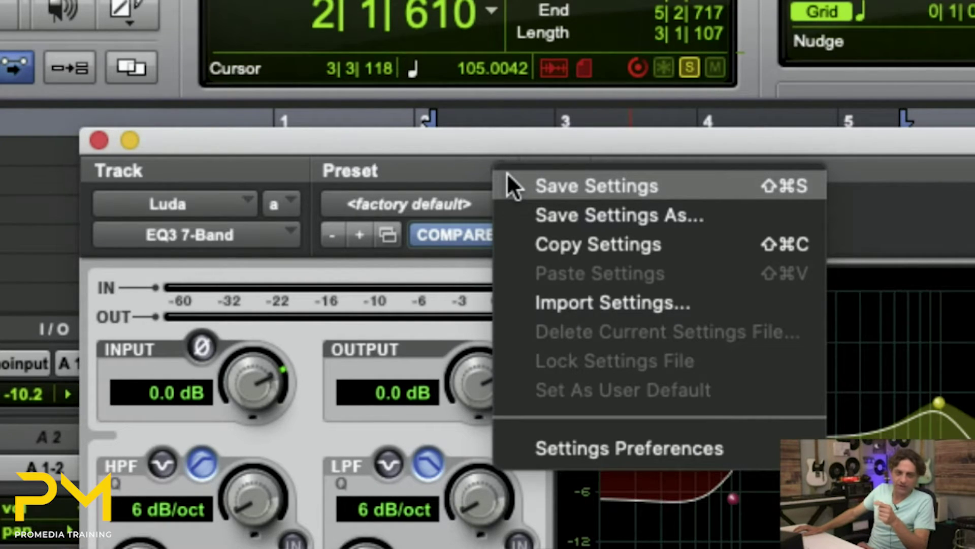
{"action": "left_click", "coordinate": [582, 189]}
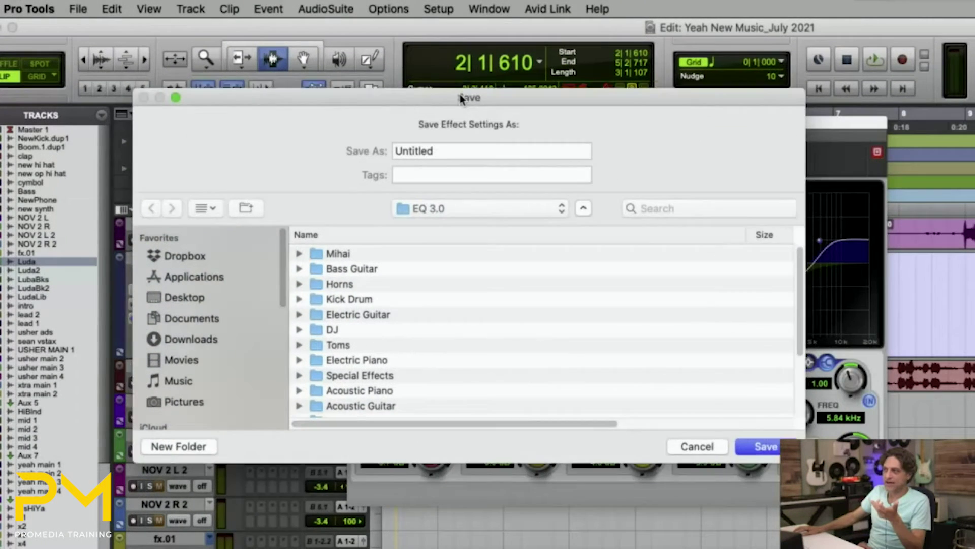
- Reopen Save Settings As, enlarge the dialog, and navigate up to the Plug-In Settings folder
{"action": "left_click", "coordinate": [966, 489]}
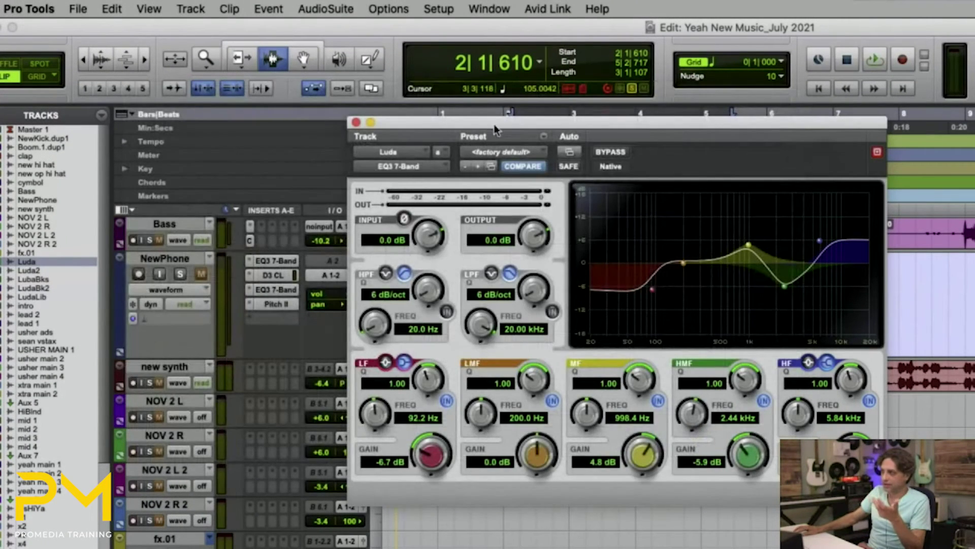
{"action": "left_click", "coordinate": [544, 138]}
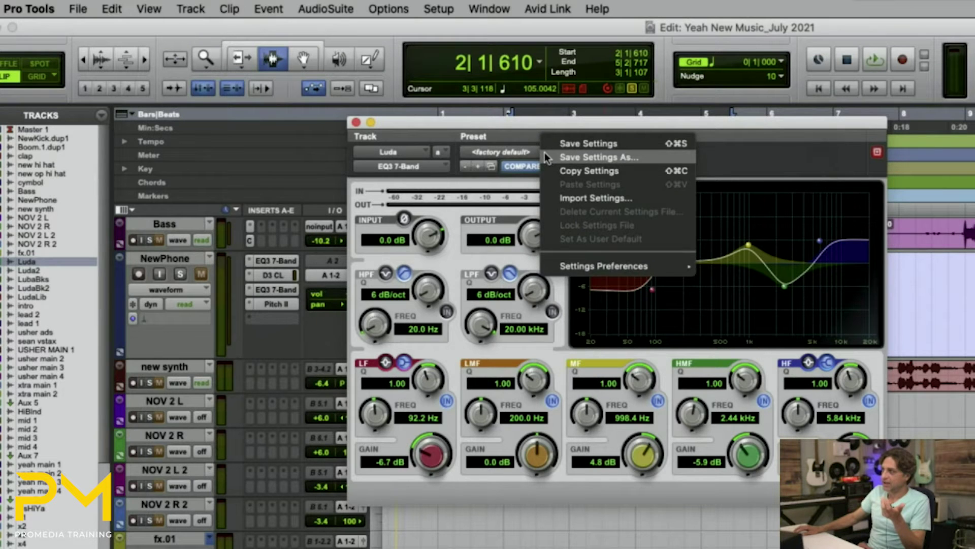
{"action": "left_click", "coordinate": [544, 154]}
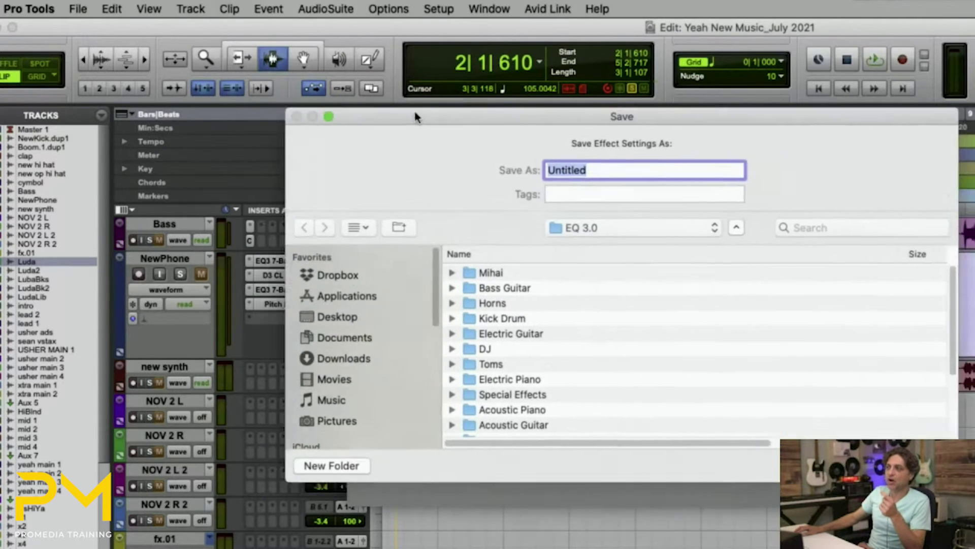
{"action": "left_click_drag", "start_coordinate": [522, 135], "coordinate": [297, 73]}
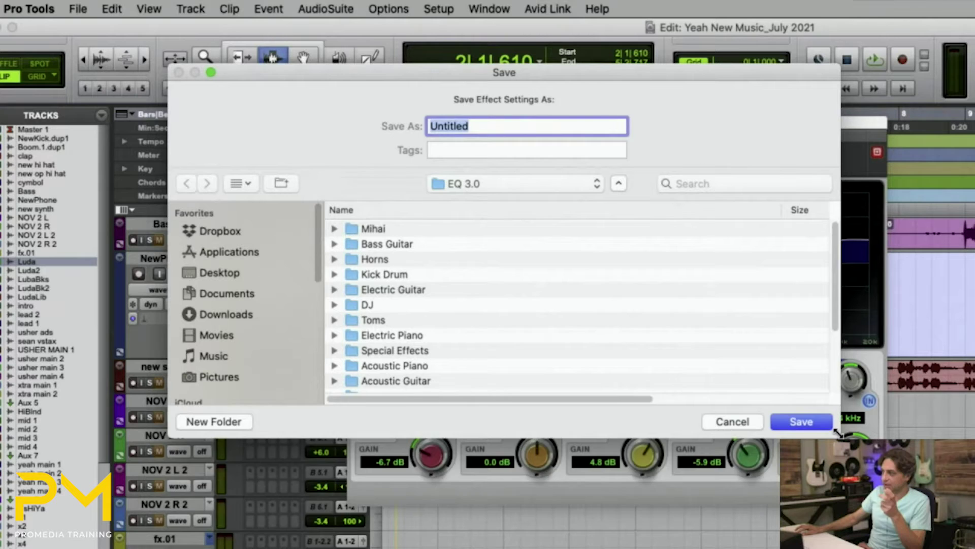
{"action": "left_click_drag", "start_coordinate": [838, 432], "coordinate": [838, 546]}
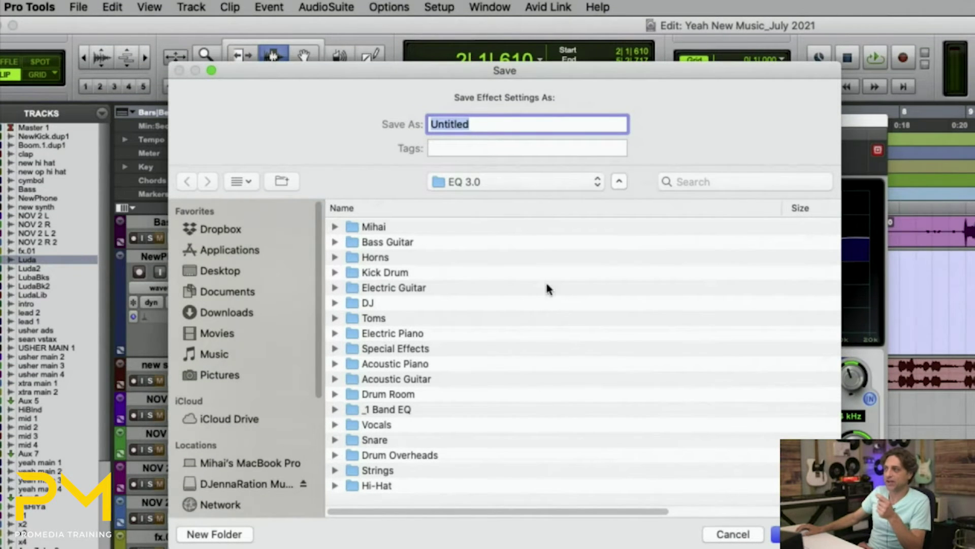
{"action": "left_click", "coordinate": [512, 182]}
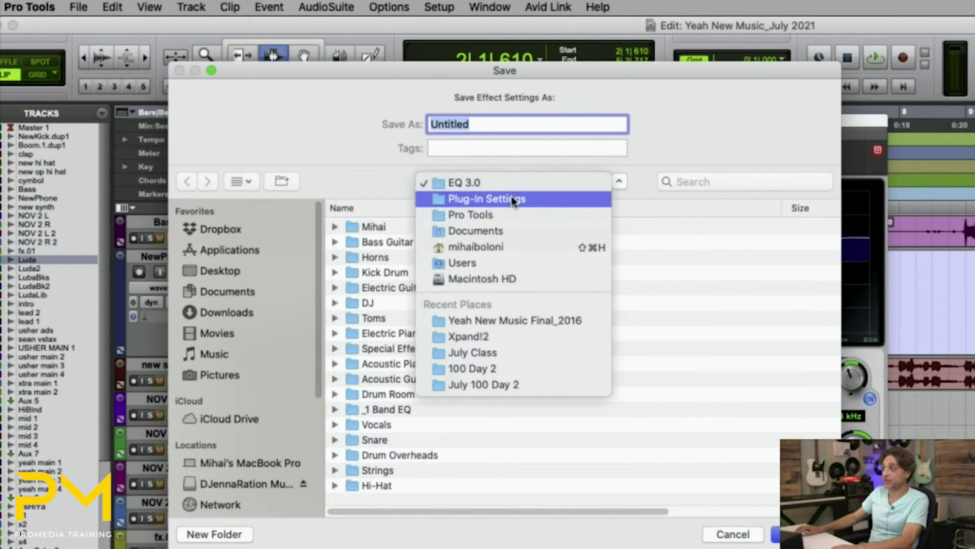
{"action": "left_click", "coordinate": [512, 197]}
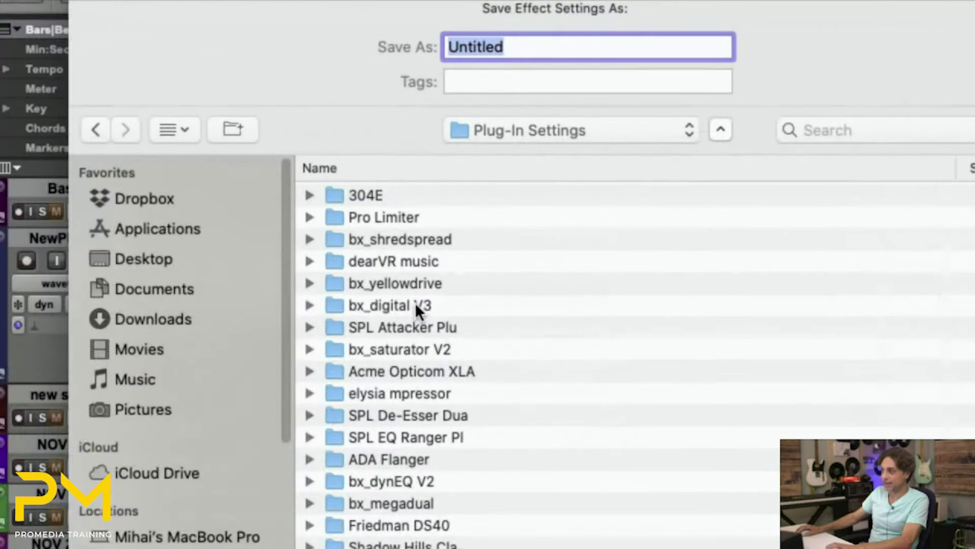
- Scroll through the Plug-In Settings folder list, then cancel the save dialog
{"action": "scroll", "coordinate": [395, 366], "scroll_direction": "down", "scroll_amount": 5}
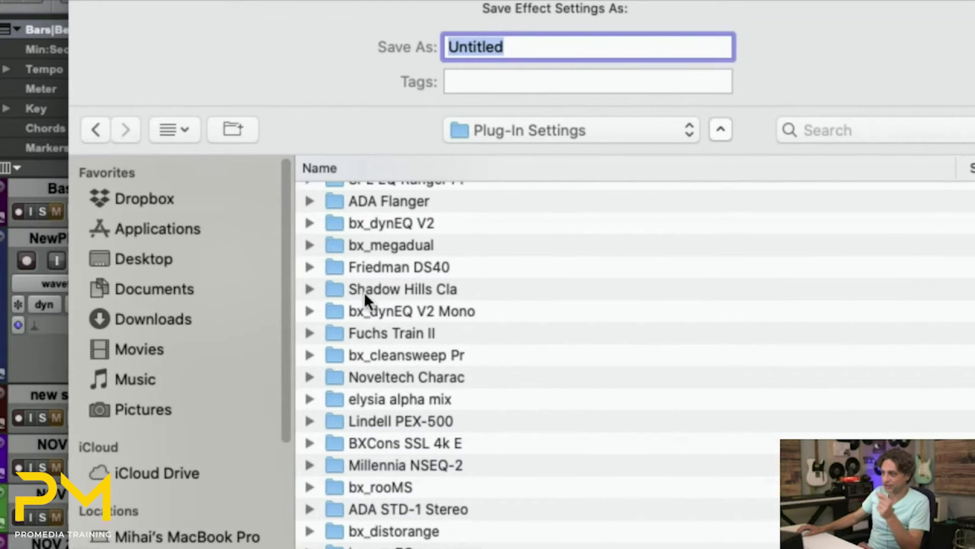
{"action": "scroll", "coordinate": [370, 335], "scroll_direction": "down", "scroll_amount": 3}
{"action": "scroll", "coordinate": [370, 341], "scroll_direction": "down", "scroll_amount": 3}
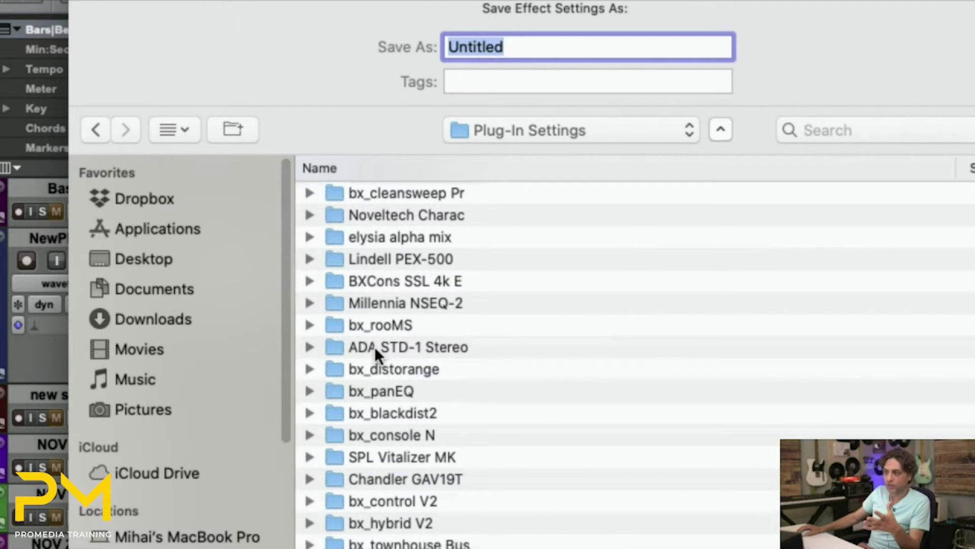
{"action": "scroll", "coordinate": [374, 347], "scroll_direction": "down", "scroll_amount": 2}
{"action": "scroll", "coordinate": [374, 347], "scroll_direction": "down", "scroll_amount": 5}
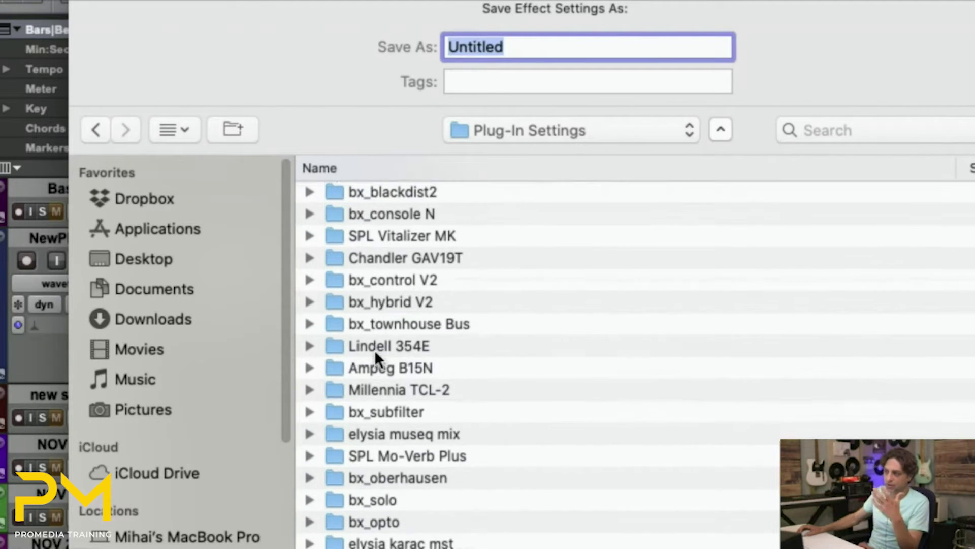
{"action": "scroll", "coordinate": [373, 357], "scroll_direction": "down", "scroll_amount": 6}
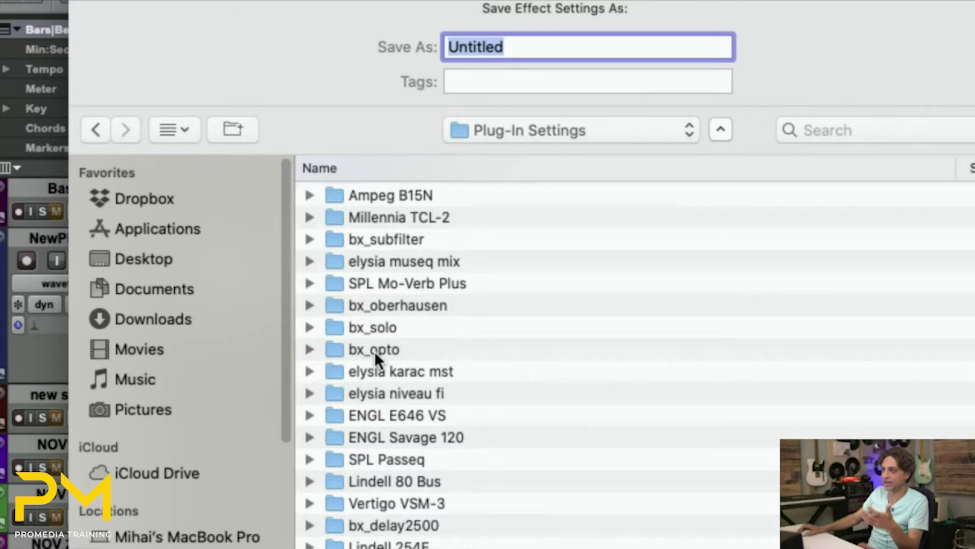
{"action": "scroll", "coordinate": [374, 351], "scroll_direction": "down", "scroll_amount": 8}
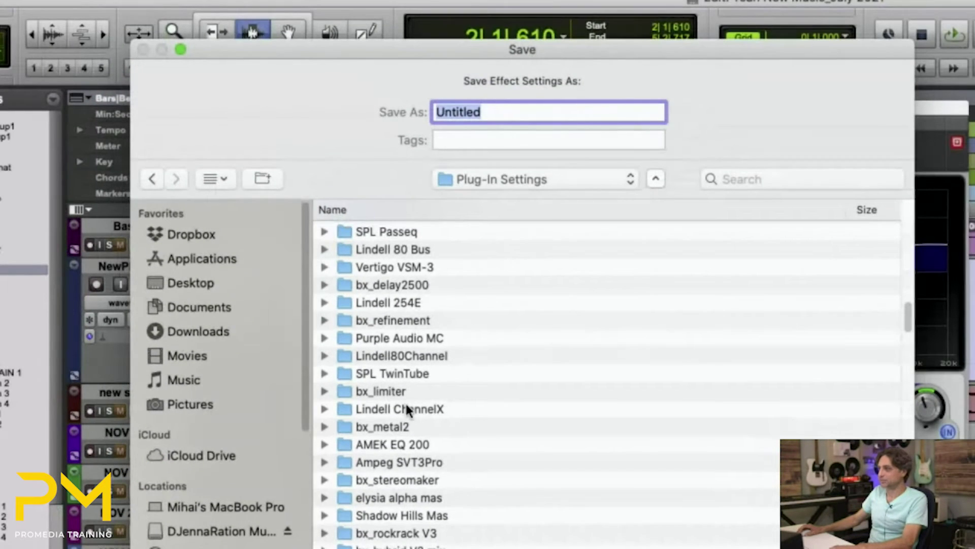
{"action": "scroll", "coordinate": [401, 406], "scroll_direction": "down", "scroll_amount": 6}
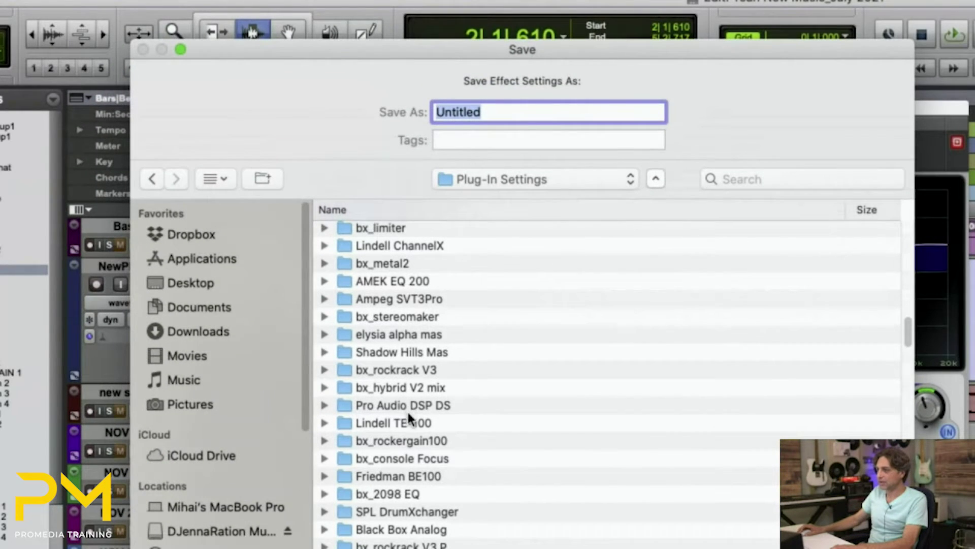
{"action": "scroll", "coordinate": [422, 450], "scroll_direction": "up", "scroll_amount": 10}
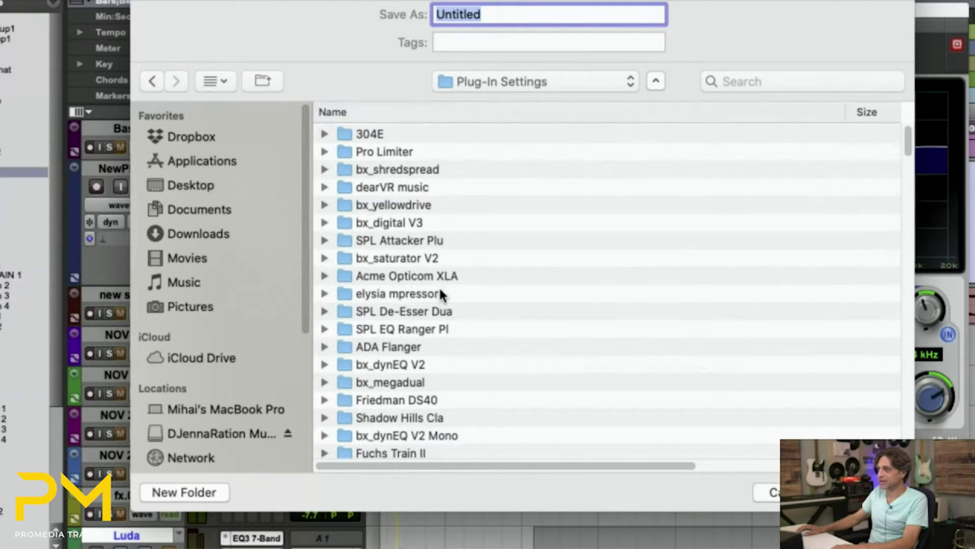
{"action": "scroll", "coordinate": [566, 320], "scroll_direction": "down", "scroll_amount": 2}
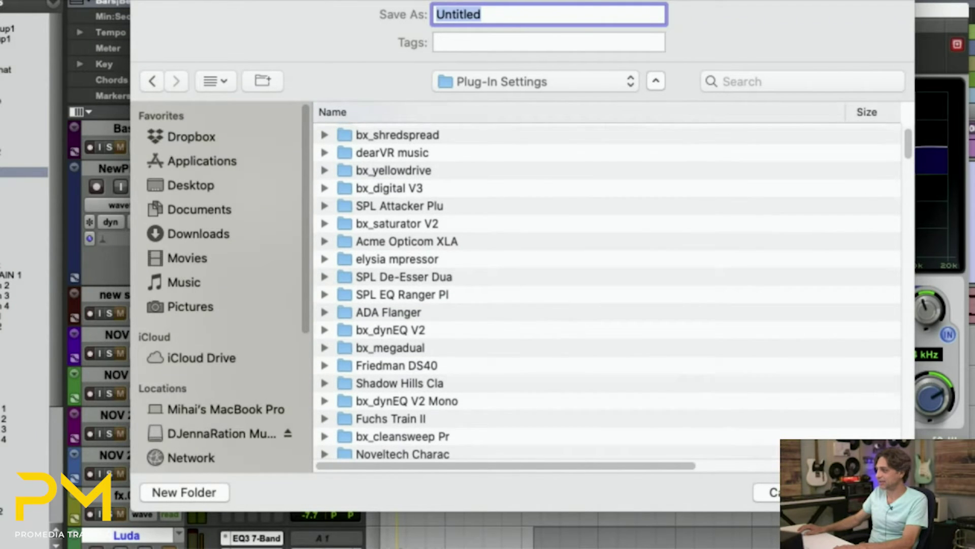
{"action": "key", "text": "Escape"}
- Save the custom curve as 'MB July Settings' in the Mihai folder under EQ 3.0
{"action": "left_click", "coordinate": [568, 28]}
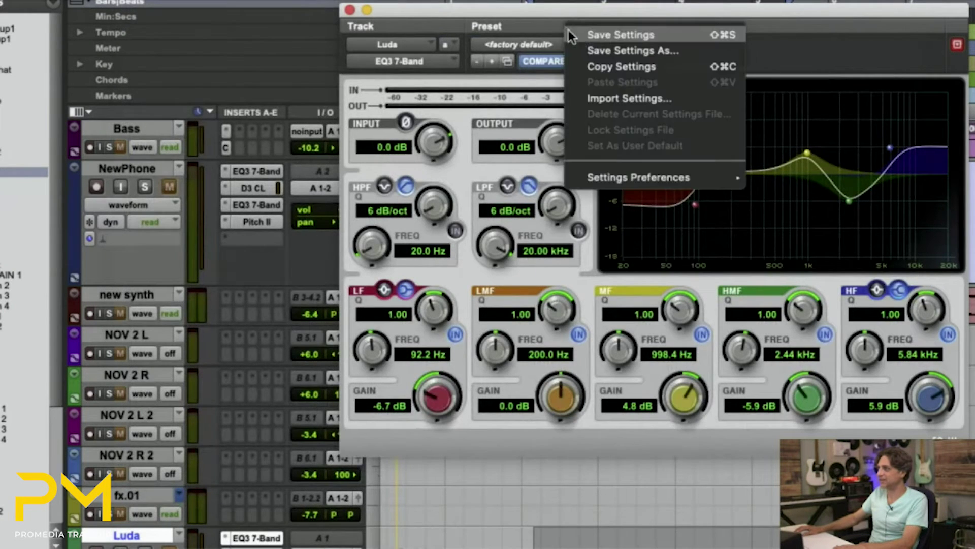
{"action": "left_click", "coordinate": [590, 52]}
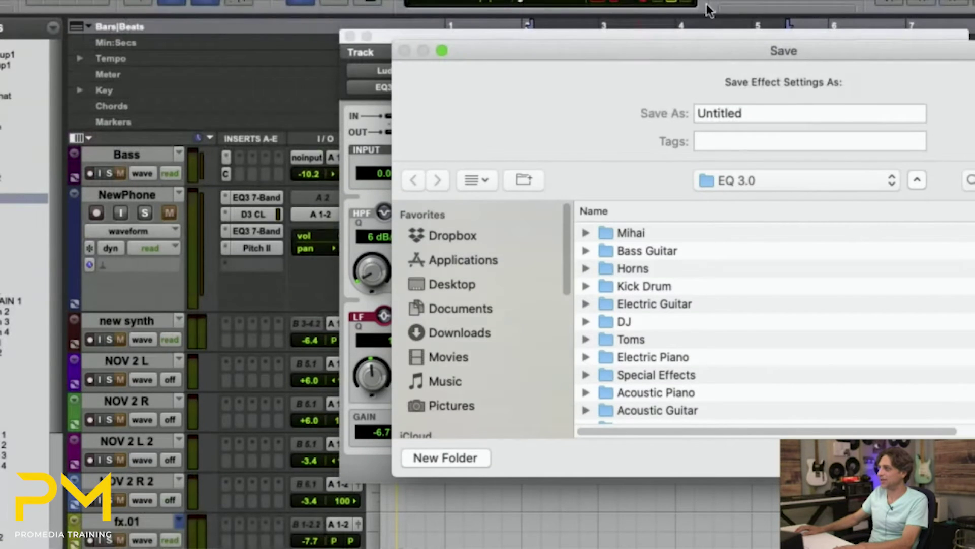
{"action": "left_click_drag", "start_coordinate": [689, 25], "coordinate": [495, 25]}
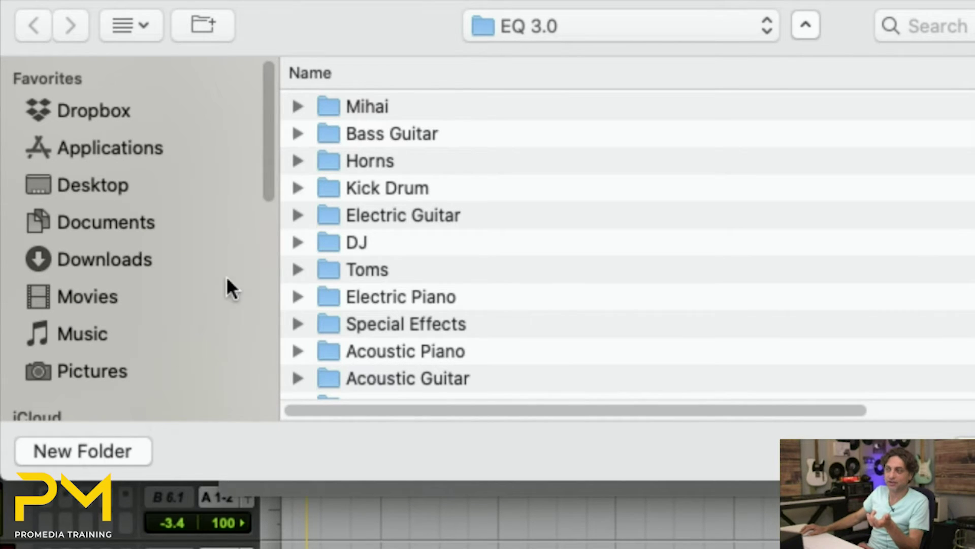
{"action": "left_click", "coordinate": [328, 110]}
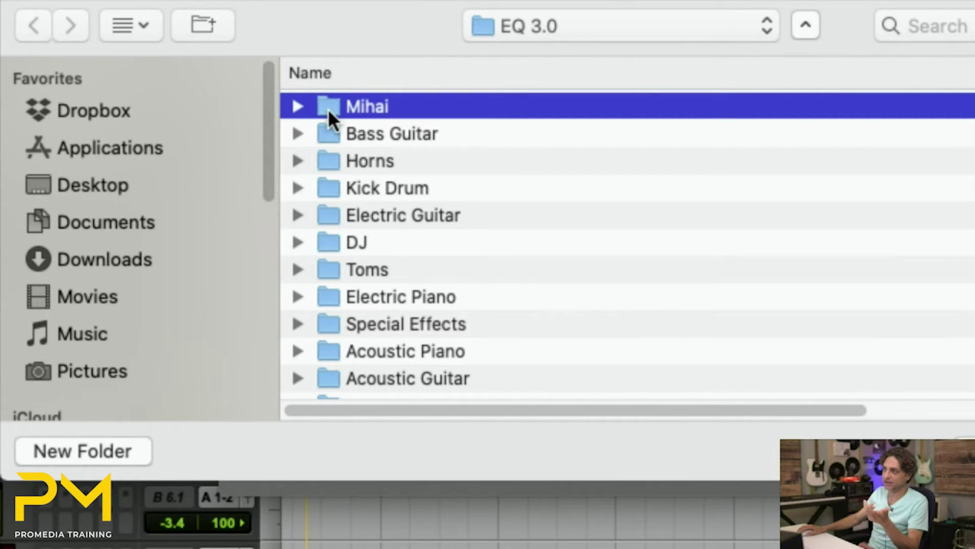
{"action": "left_click", "coordinate": [298, 106]}
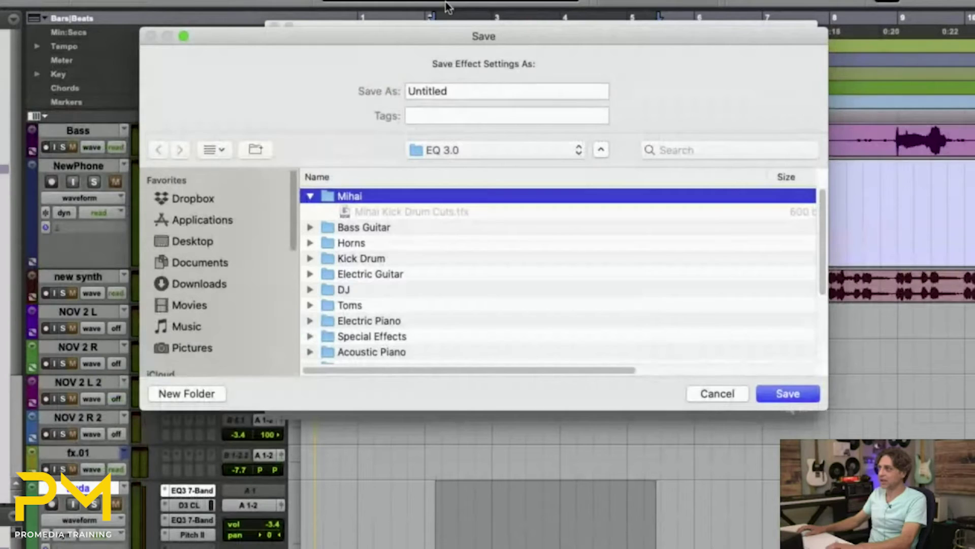
{"action": "double_click", "coordinate": [452, 5]}
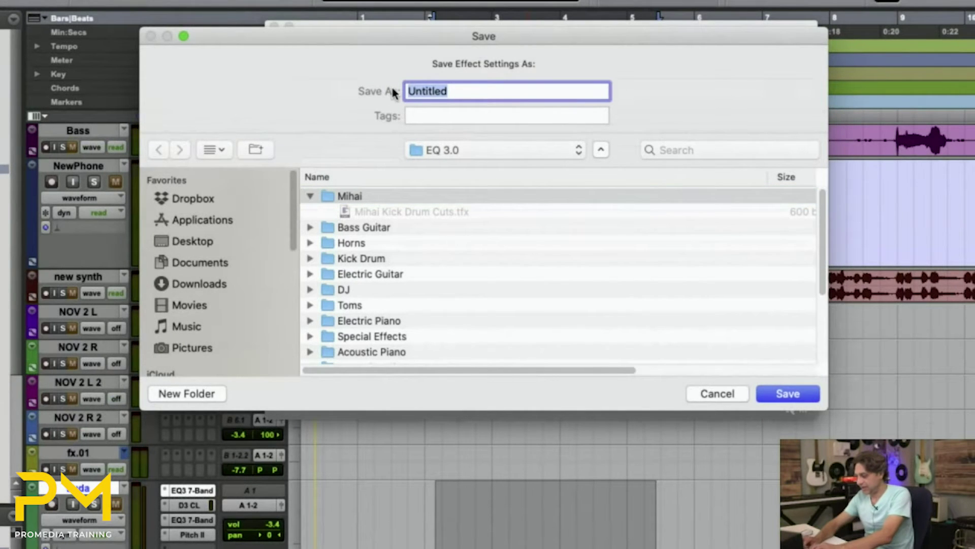
{"action": "type", "text": "MB Ju"}
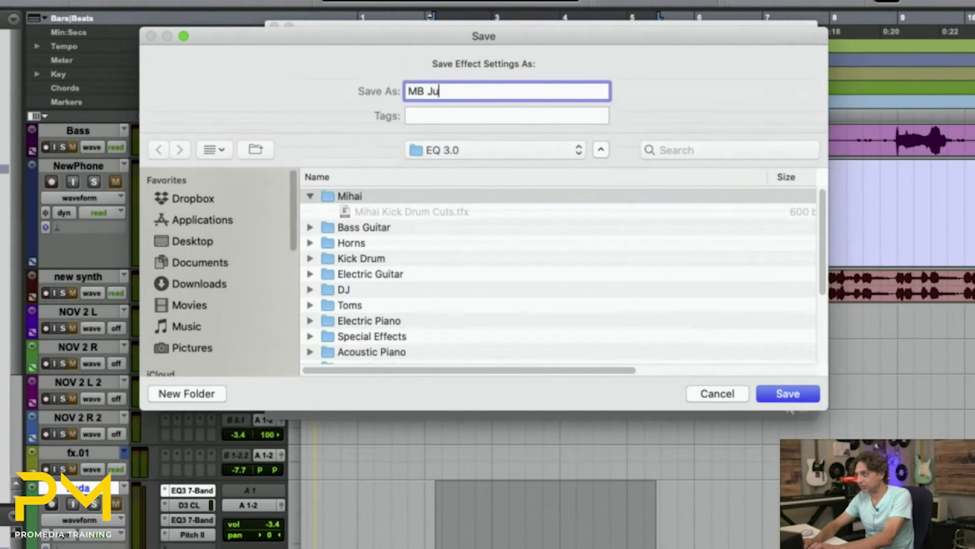
{"action": "type", "text": "ly Settings"}
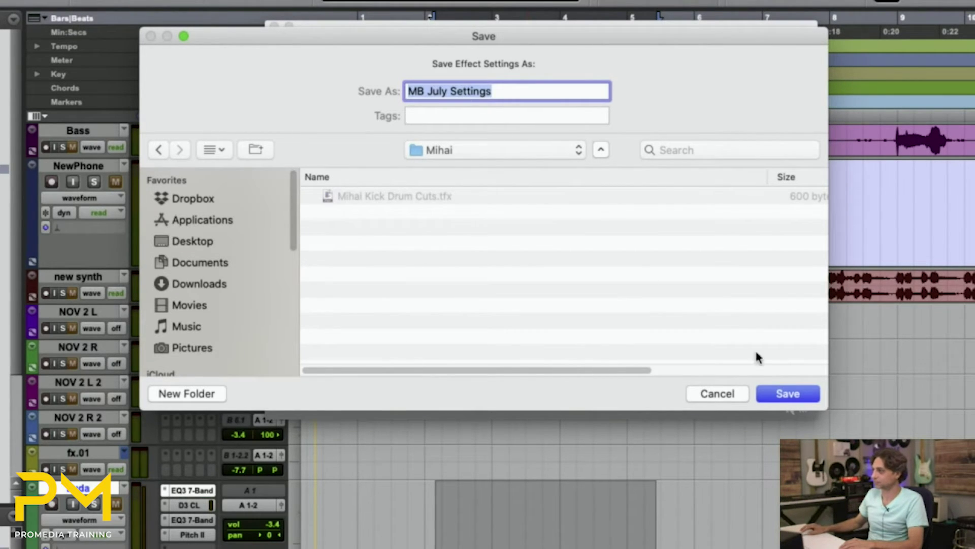
{"action": "left_click", "coordinate": [787, 394]}
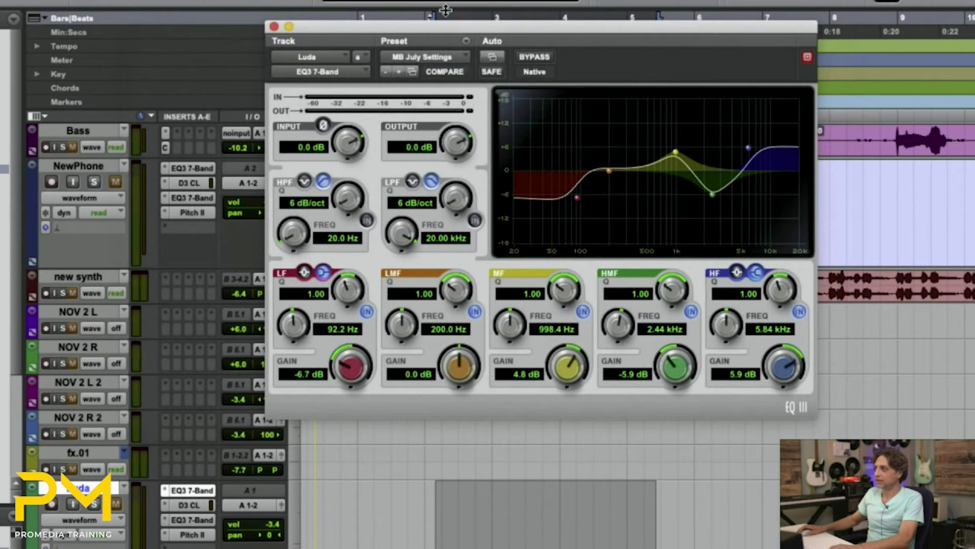
{"action": "left_click_drag", "start_coordinate": [438, 29], "coordinate": [442, 71]}
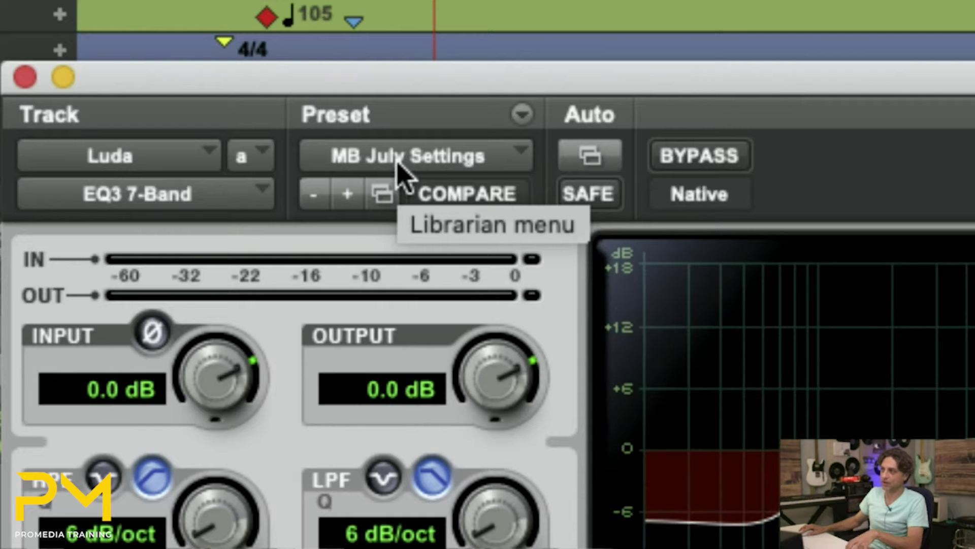
{"action": "left_click", "coordinate": [402, 162]}
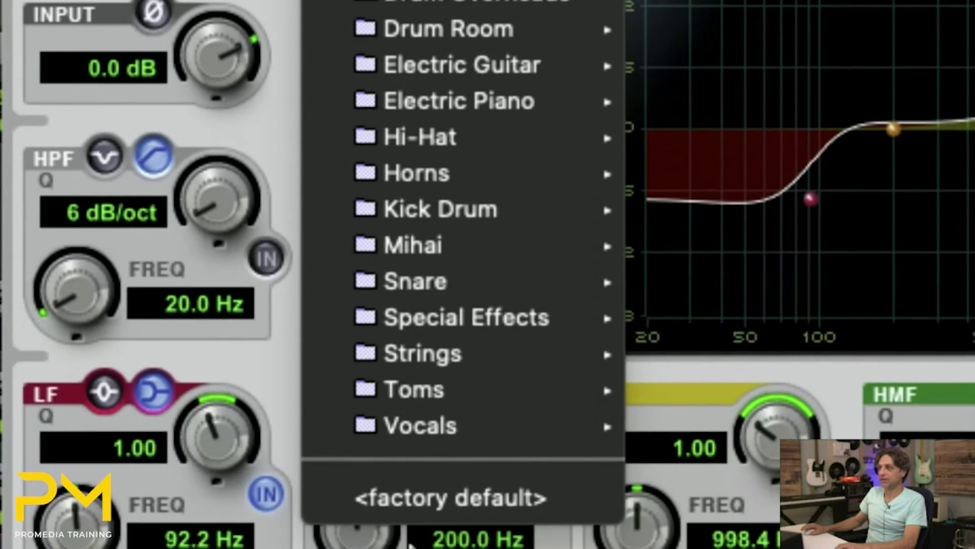
{"action": "mouse_move", "coordinate": [437, 255]}
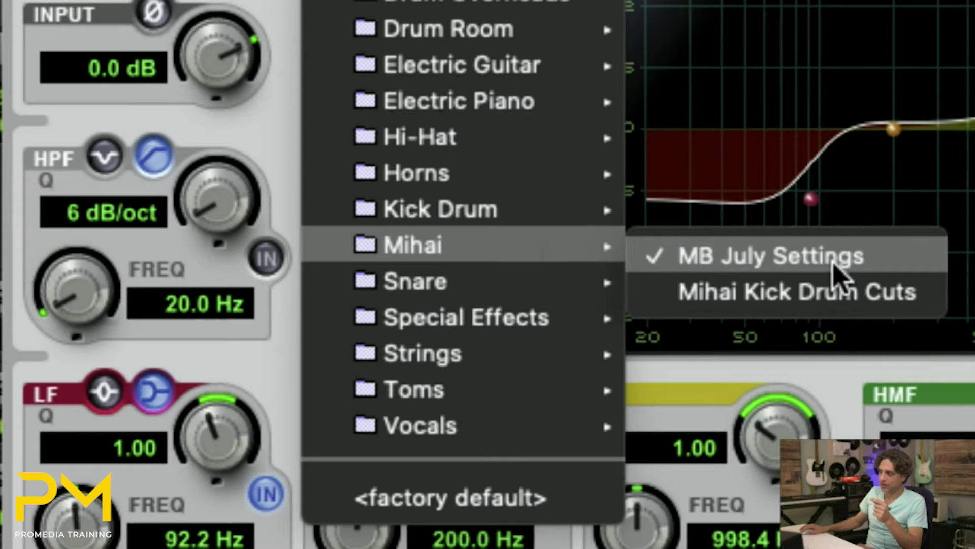
{"action": "left_click", "coordinate": [819, 294]}
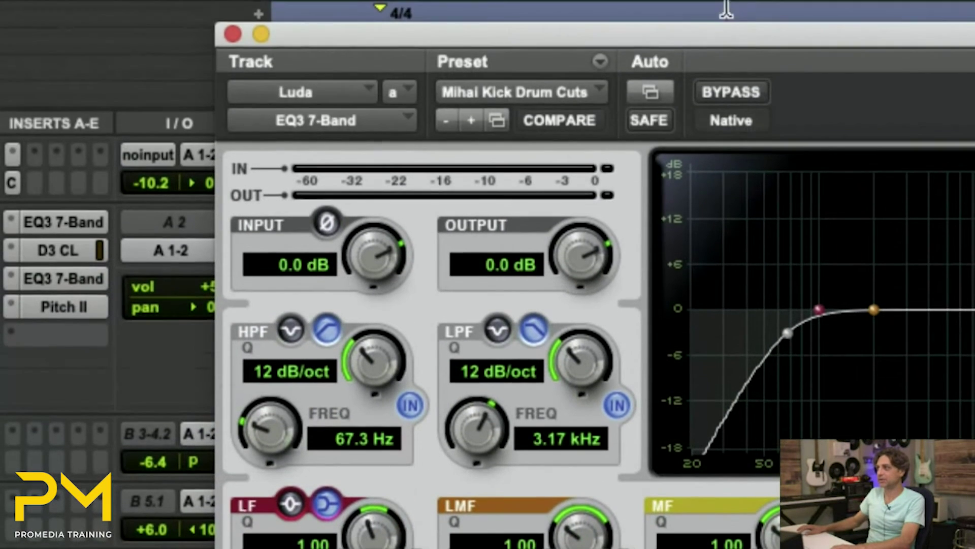
{"action": "left_click", "coordinate": [528, 90]}
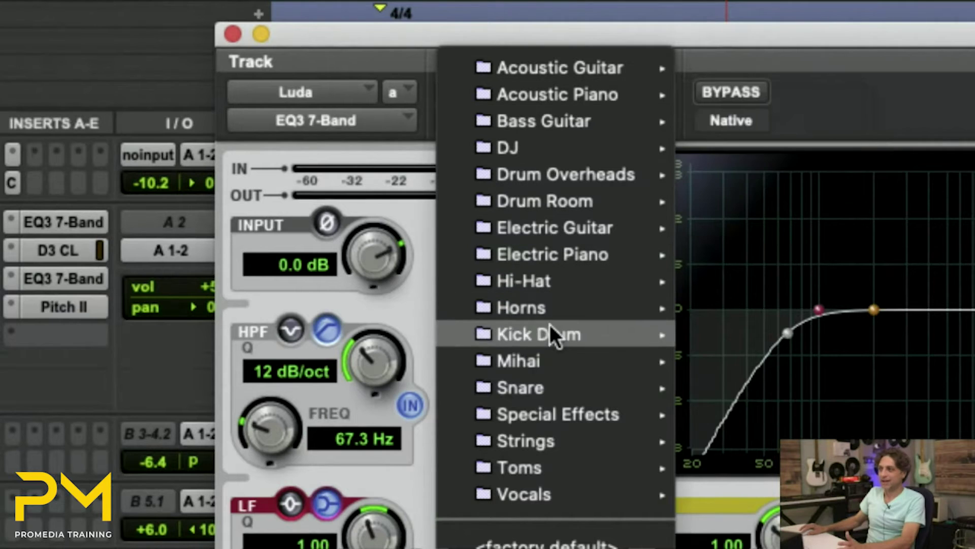
{"action": "mouse_move", "coordinate": [543, 355]}
{"action": "left_click", "coordinate": [764, 371]}
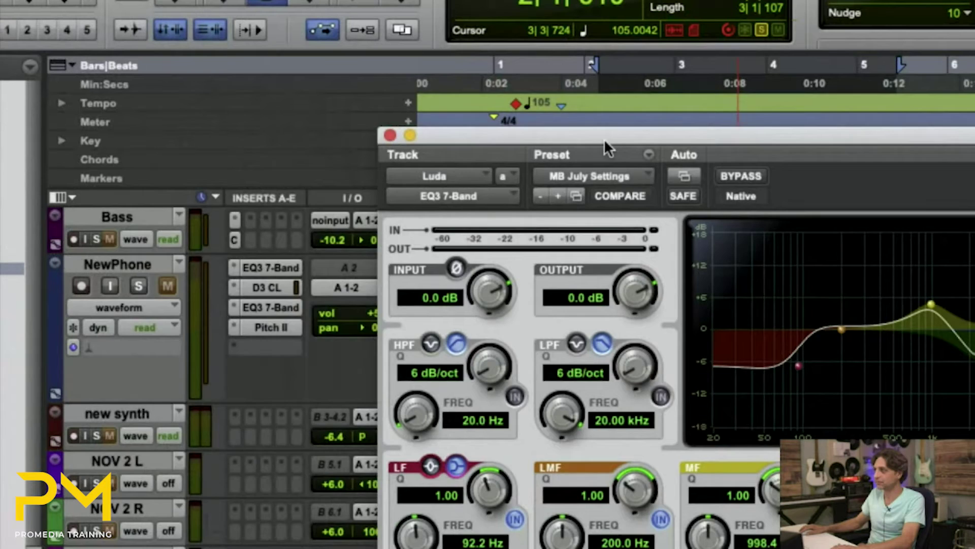
{"action": "left_click_drag", "start_coordinate": [604, 142], "coordinate": [329, 75]}
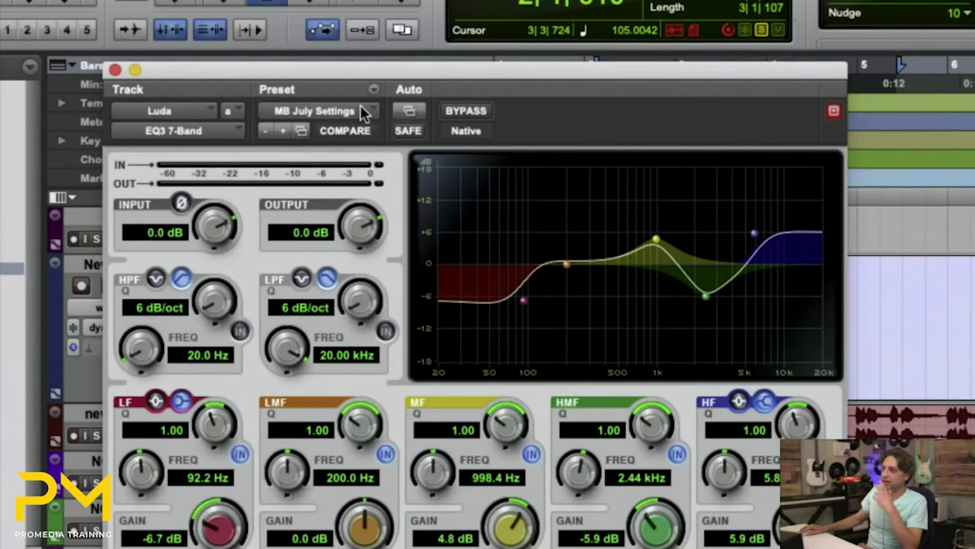
{"action": "left_click", "coordinate": [373, 90]}
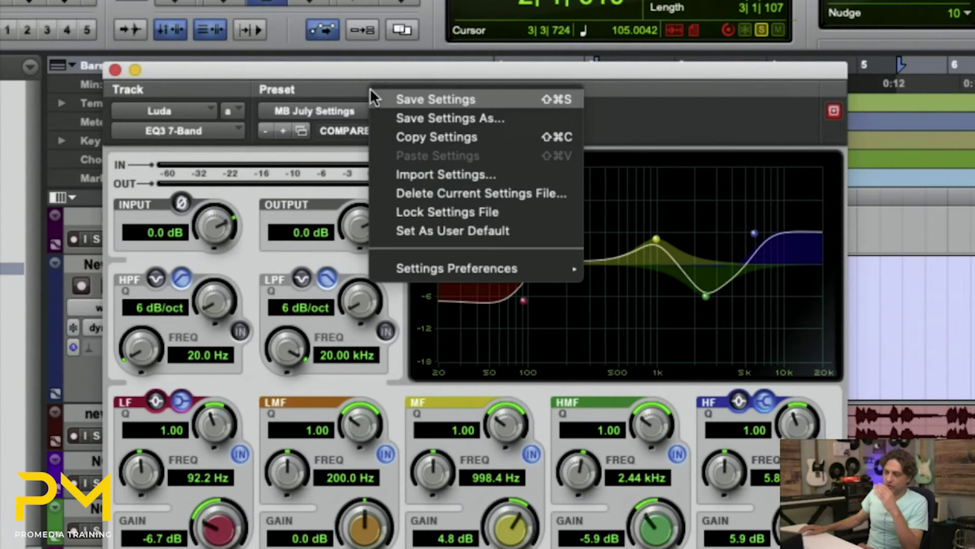
{"action": "left_click", "coordinate": [328, 106]}
{"action": "left_click", "coordinate": [328, 106]}
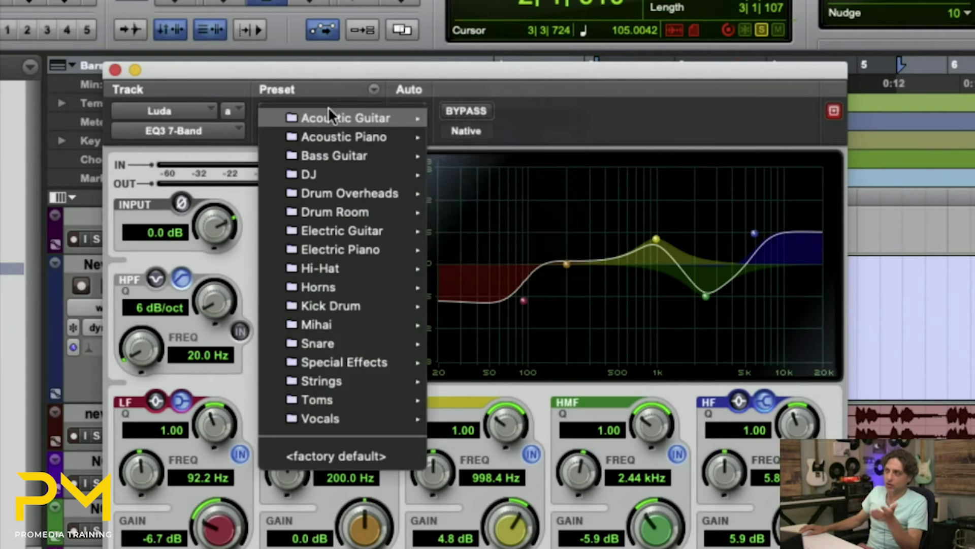
{"action": "mouse_move", "coordinate": [328, 108]}
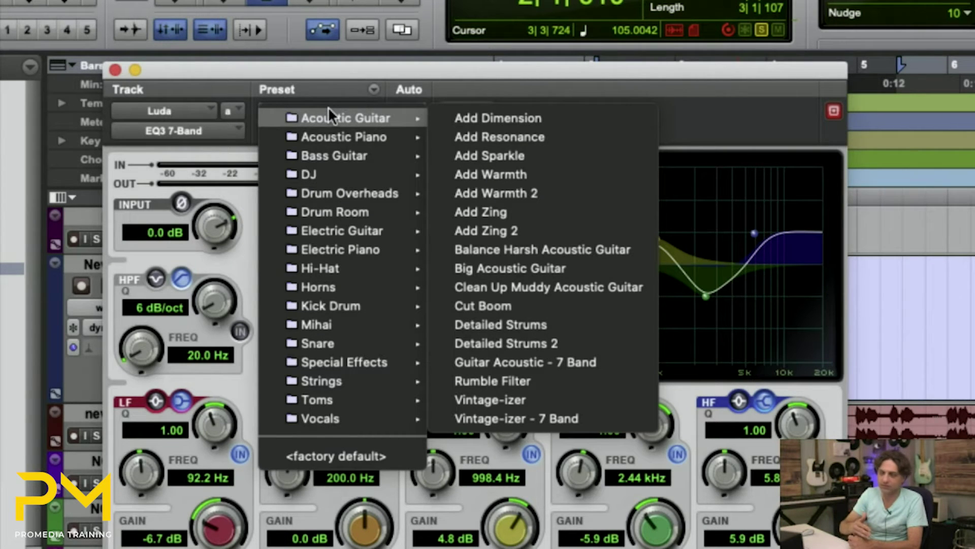
{"action": "left_click", "coordinate": [334, 89]}
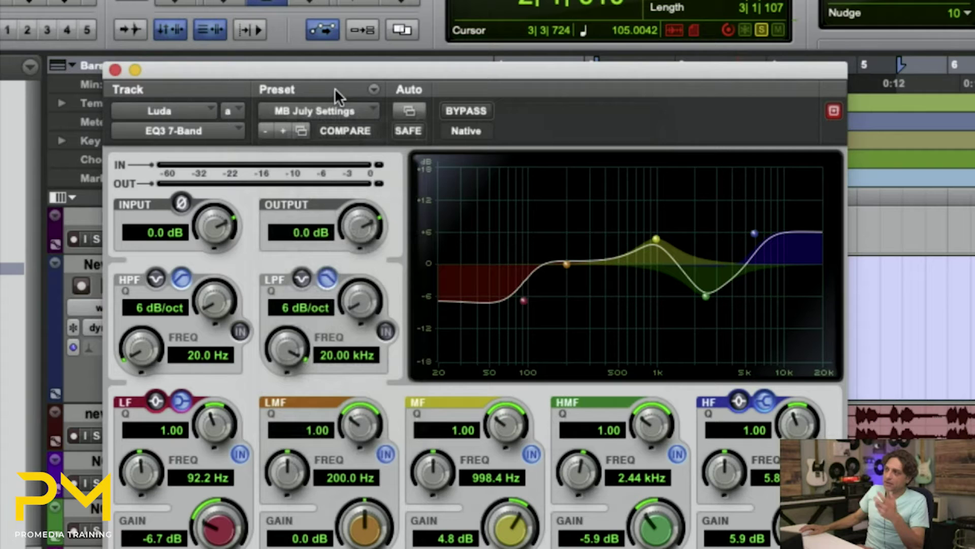
{"action": "left_click_drag", "start_coordinate": [346, 69], "coordinate": [429, 79]}
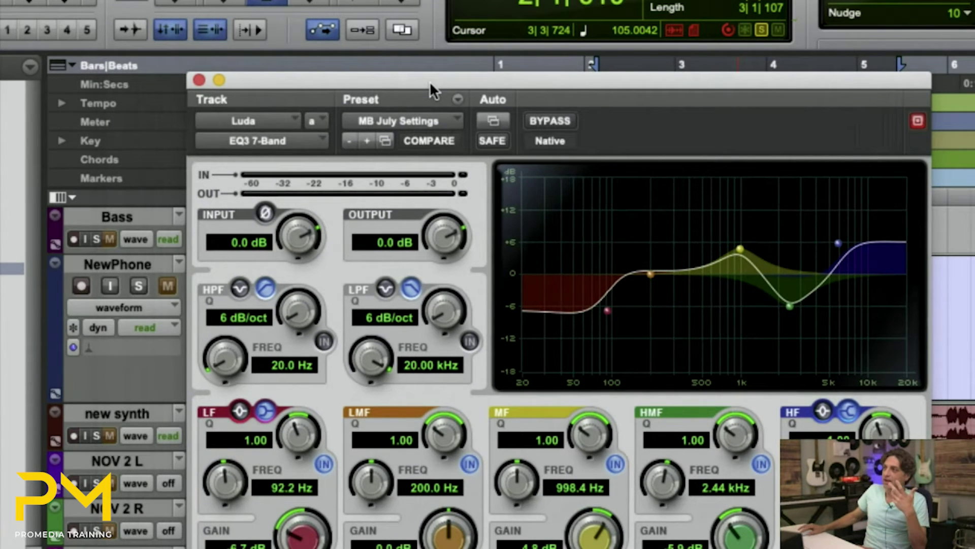
- Remove the existing EQ3 and insert a fresh EQ3 7-Band (mono) on the Luda track
{"action": "left_click", "coordinate": [289, 142]}
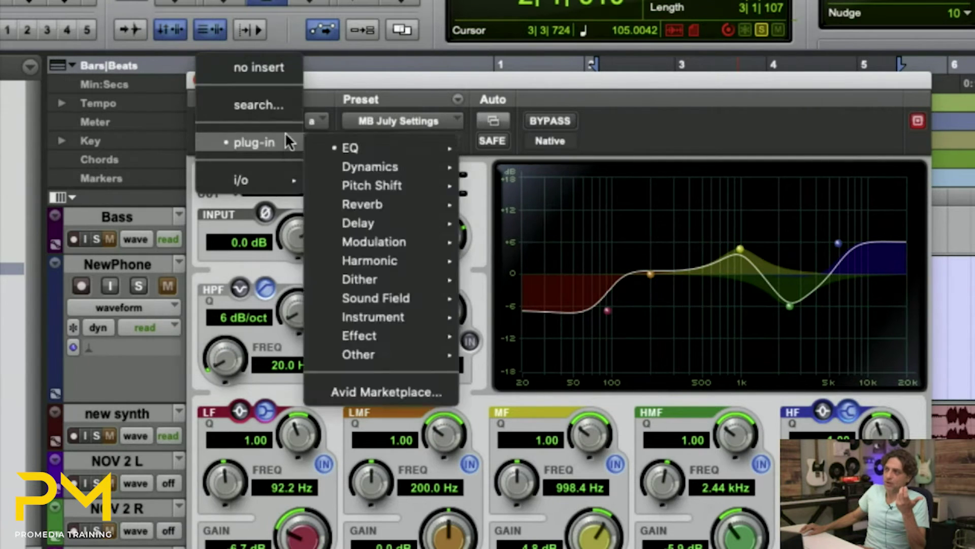
{"action": "left_click", "coordinate": [278, 71]}
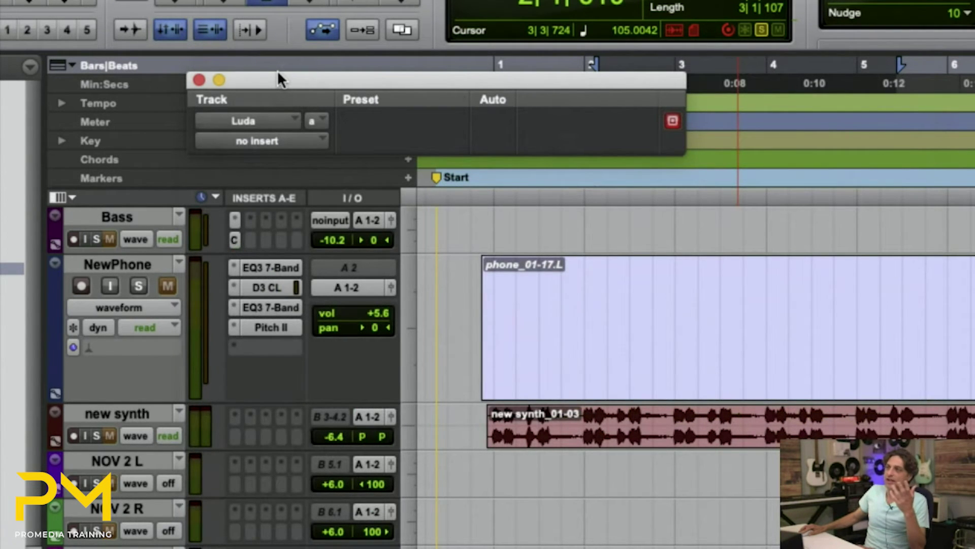
{"action": "left_click", "coordinate": [294, 140]}
{"action": "mouse_move", "coordinate": [283, 145]}
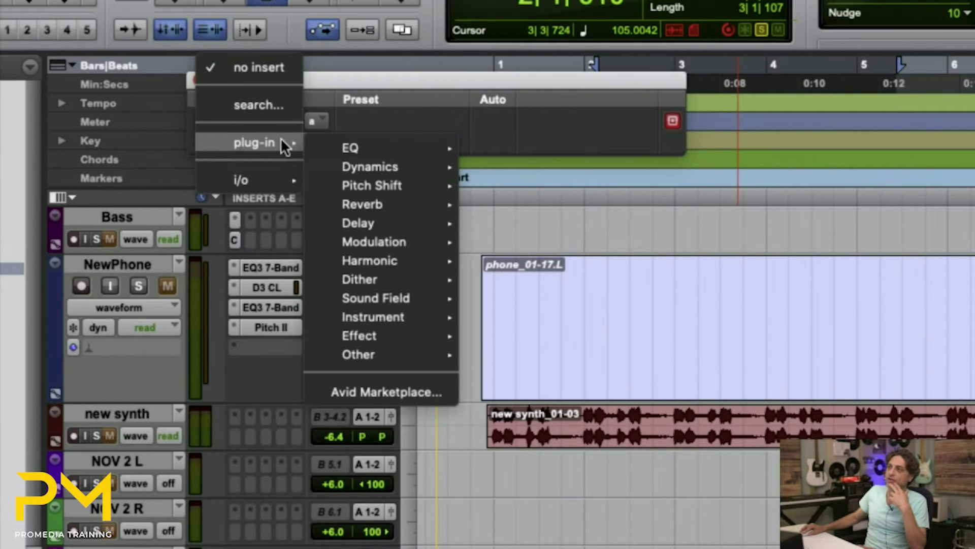
{"action": "mouse_move", "coordinate": [332, 145]}
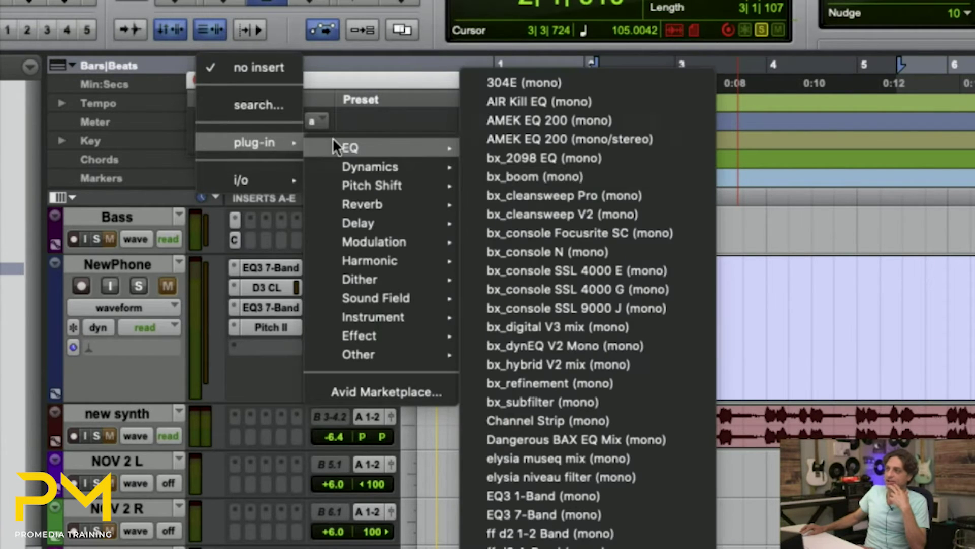
{"action": "left_click", "coordinate": [563, 507]}
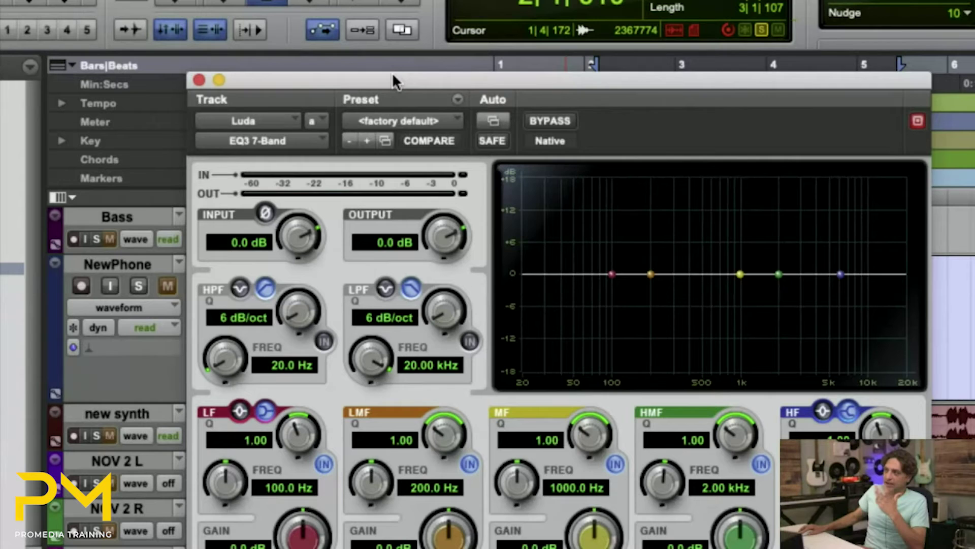
{"action": "left_click_drag", "start_coordinate": [392, 74], "coordinate": [392, 124]}
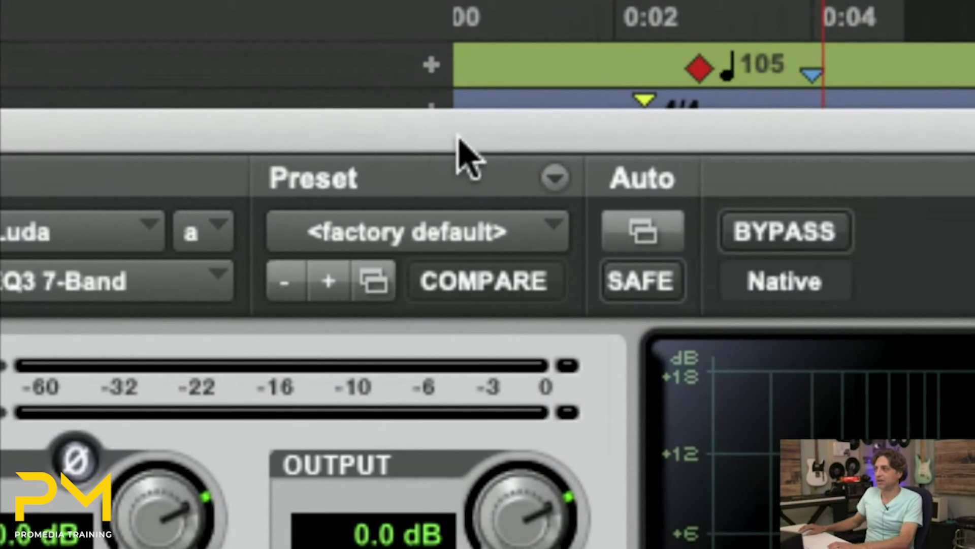
- Browse the preset folder list and close it without choosing a preset
{"action": "left_click", "coordinate": [510, 224]}
{"action": "mouse_move", "coordinate": [503, 30]}
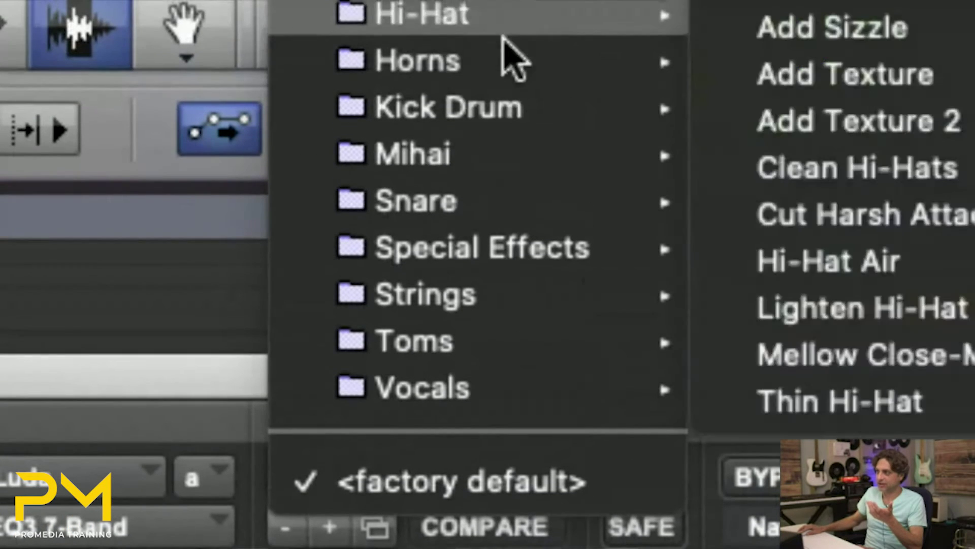
{"action": "mouse_move", "coordinate": [490, 145]}
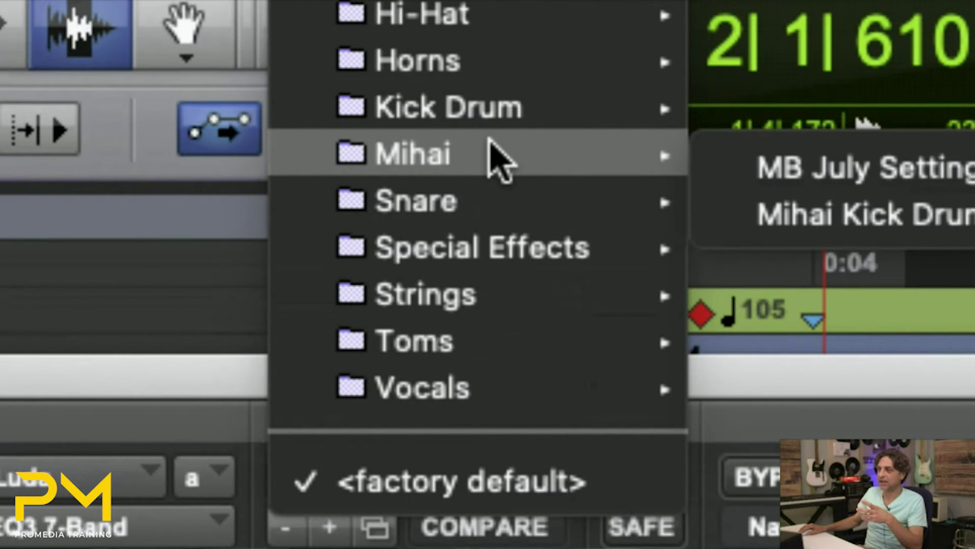
{"action": "left_click", "coordinate": [518, 528]}
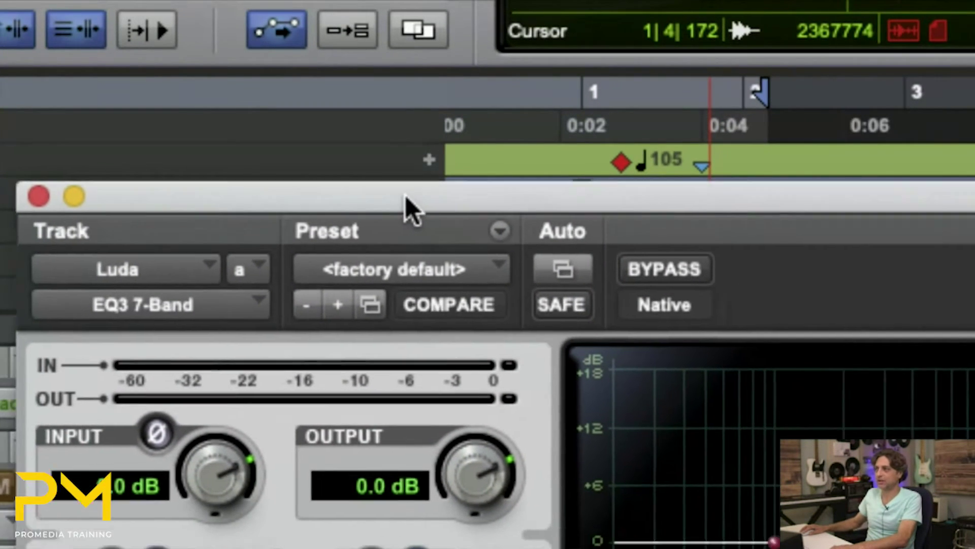
- Pick MB July Settings from the Mihai folder in the EQ3 Preset dropdown
{"action": "left_click_drag", "start_coordinate": [405, 196], "coordinate": [364, 124]}
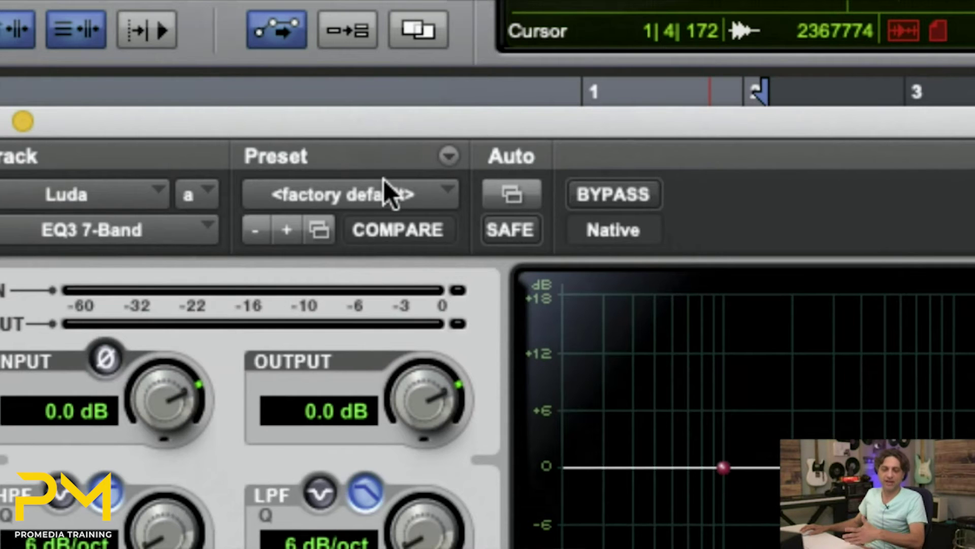
{"action": "left_click", "coordinate": [333, 187]}
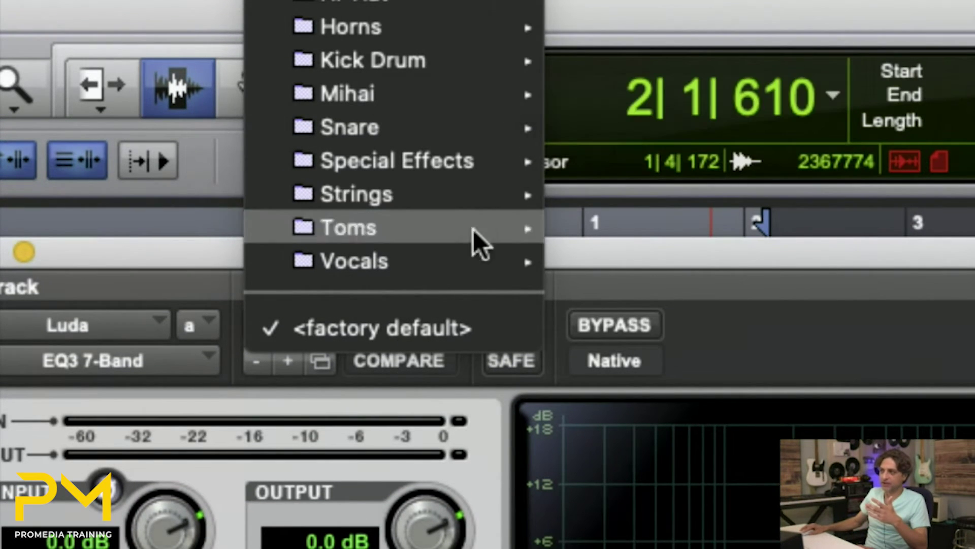
{"action": "mouse_move", "coordinate": [514, 100]}
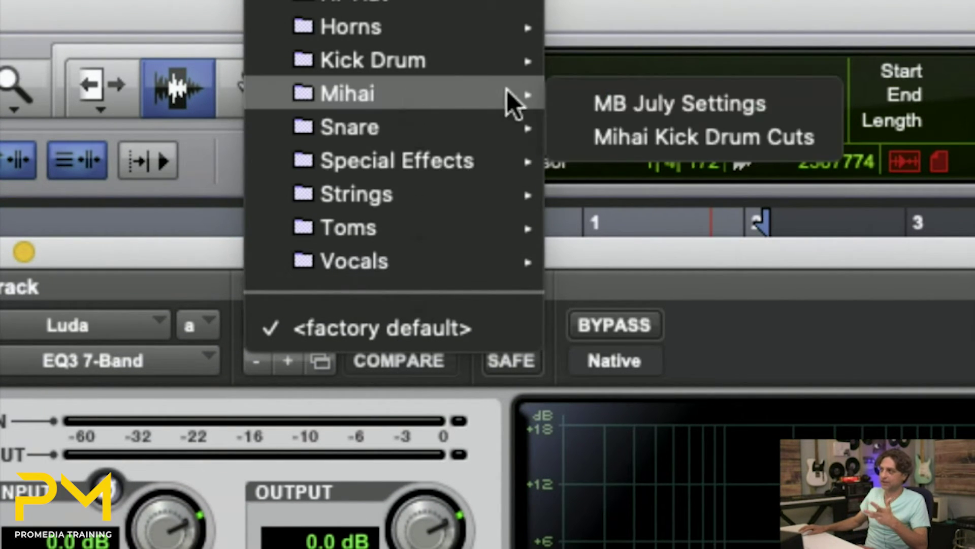
{"action": "left_click", "coordinate": [617, 104]}
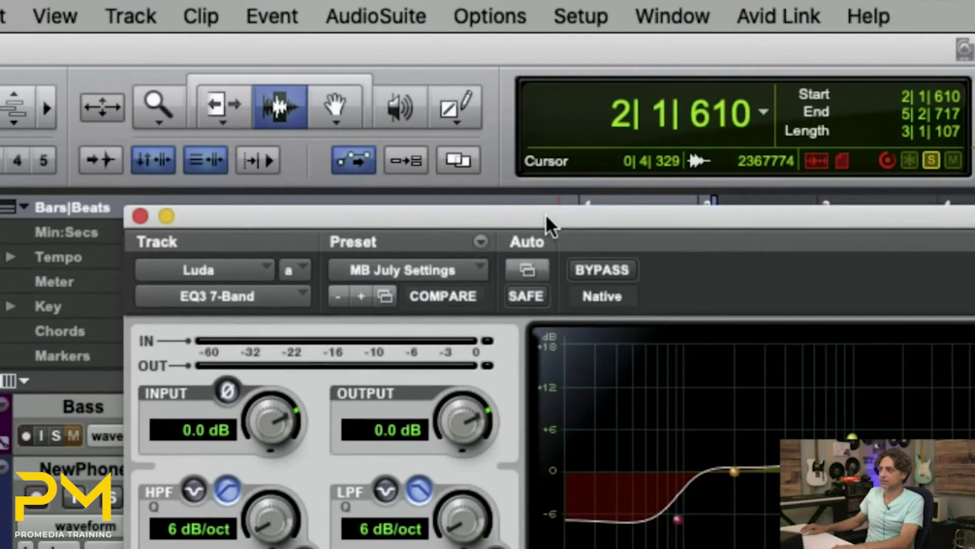
{"action": "left_click_drag", "start_coordinate": [546, 224], "coordinate": [530, 134]}
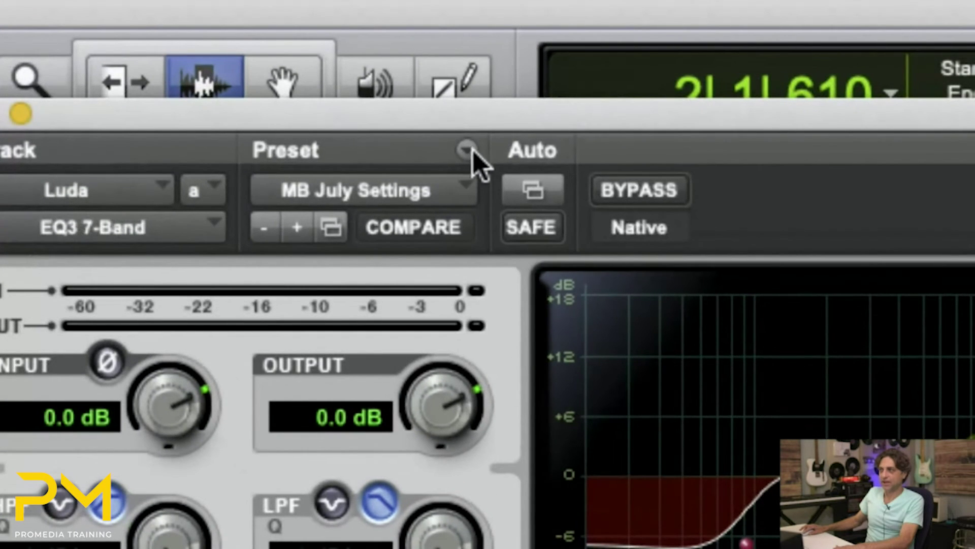
{"action": "left_click", "coordinate": [465, 153]}
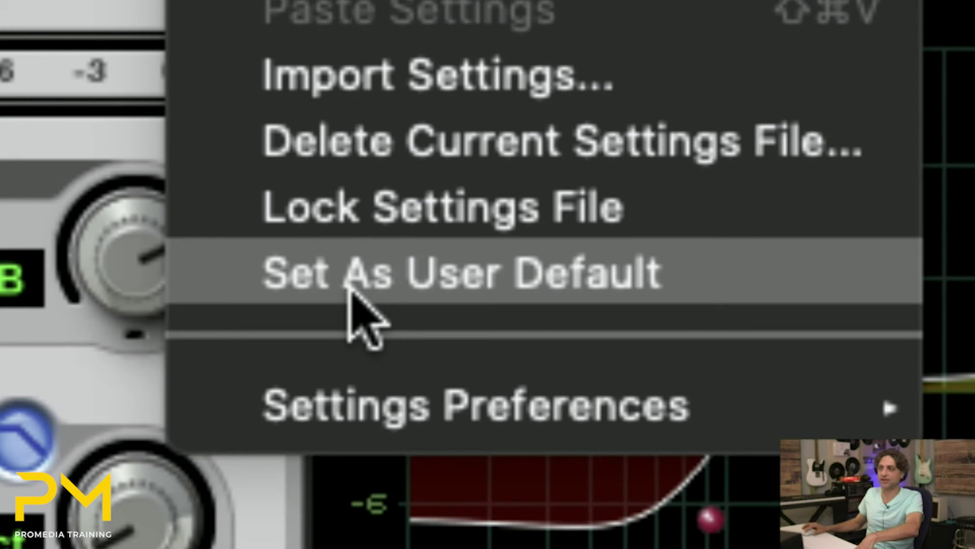
- Set MB July Settings as user default and set the plug-in default to User Setting
{"action": "left_click", "coordinate": [349, 286]}
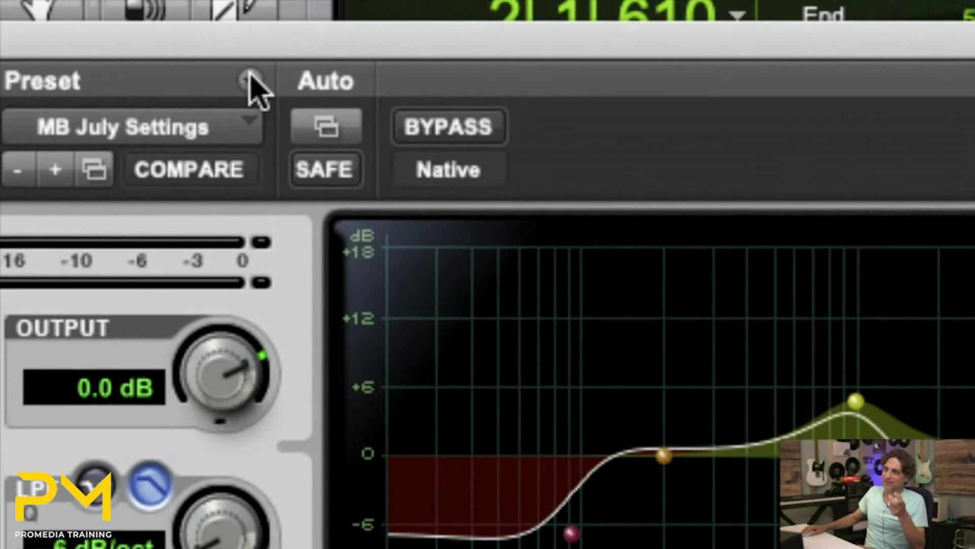
{"action": "left_click", "coordinate": [250, 81]}
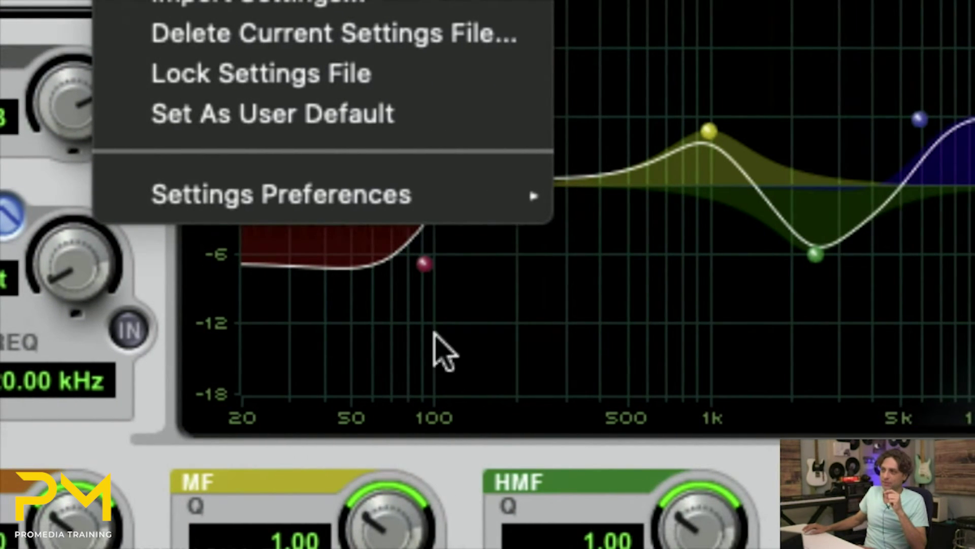
{"action": "mouse_move", "coordinate": [360, 194]}
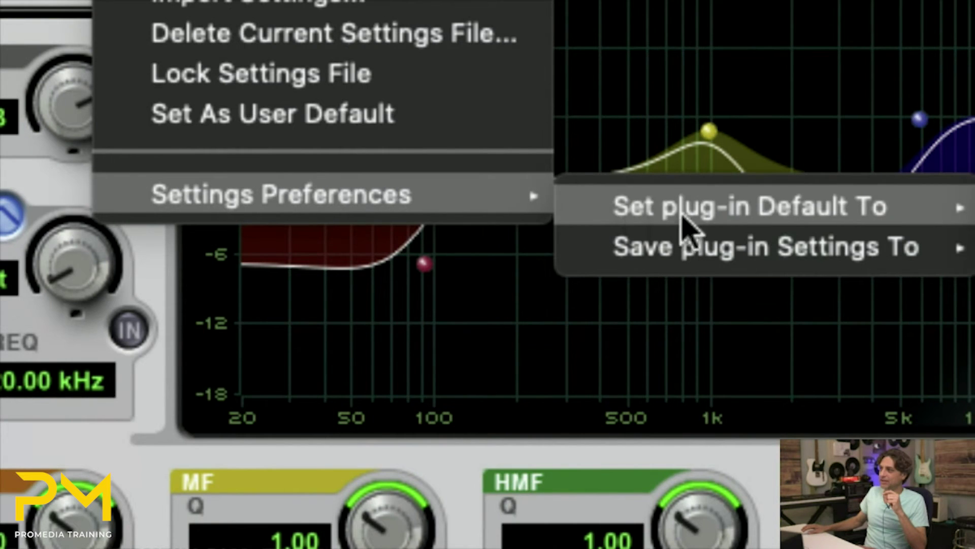
{"action": "mouse_move", "coordinate": [960, 208]}
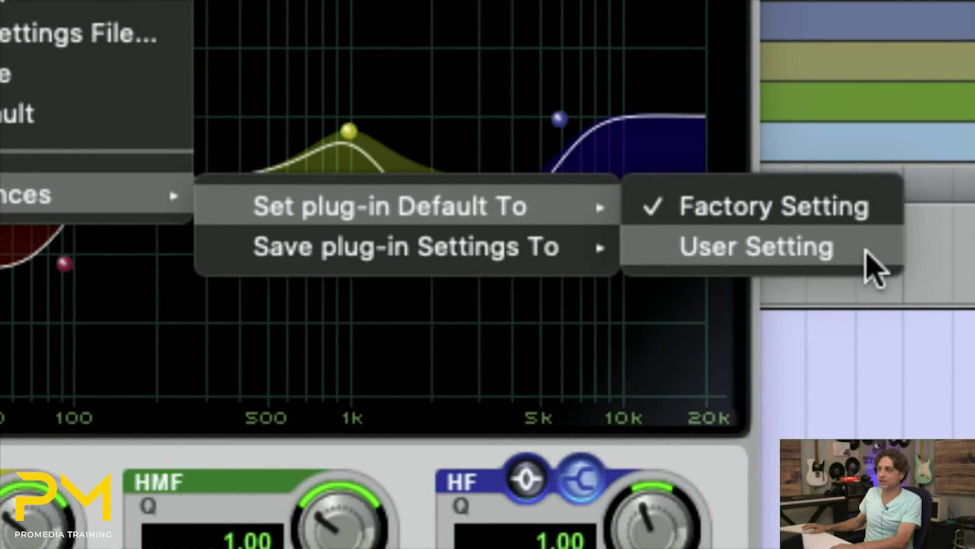
{"action": "left_click", "coordinate": [866, 250]}
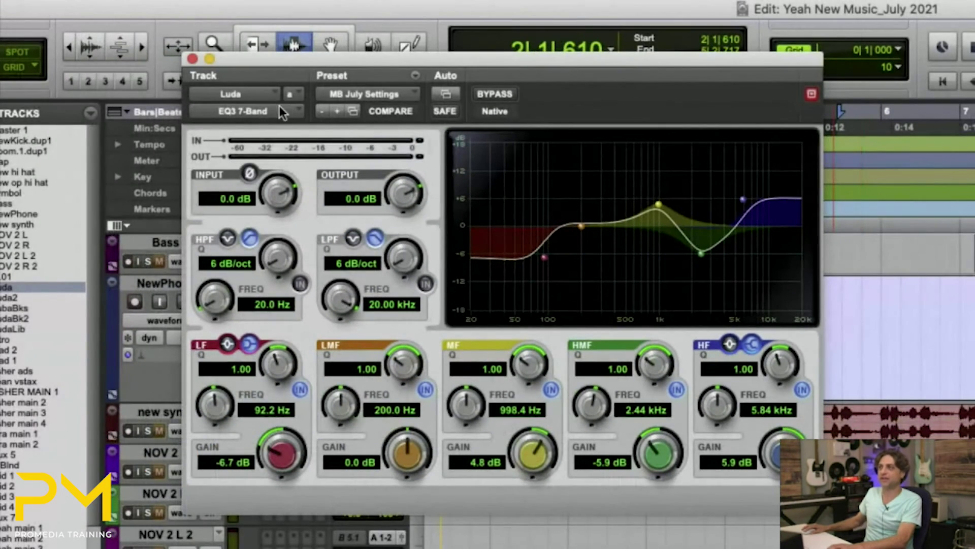
- Remove the EQ3 from the Luda track's insert slot
{"action": "left_click", "coordinate": [274, 107]}
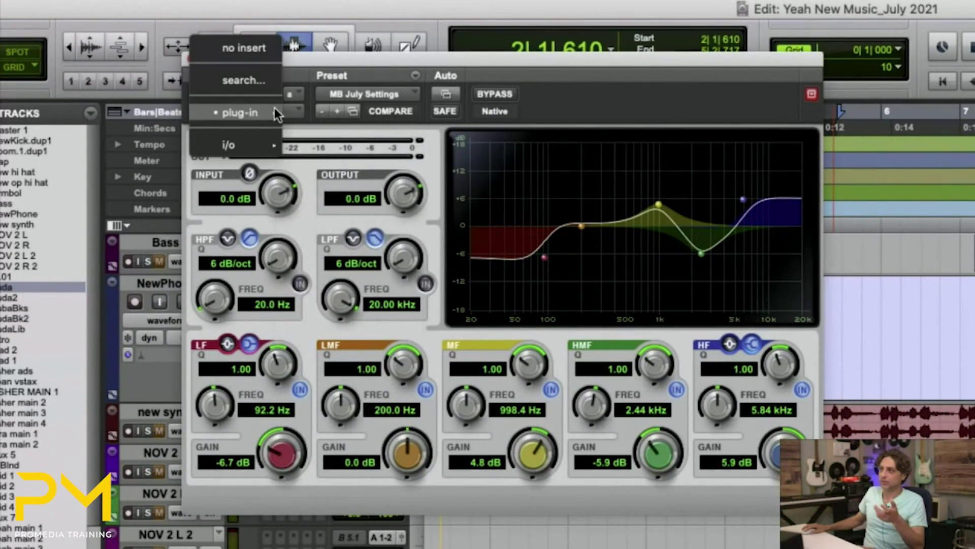
{"action": "left_click", "coordinate": [259, 42]}
{"action": "left_click_drag", "start_coordinate": [258, 53], "coordinate": [339, 165]}
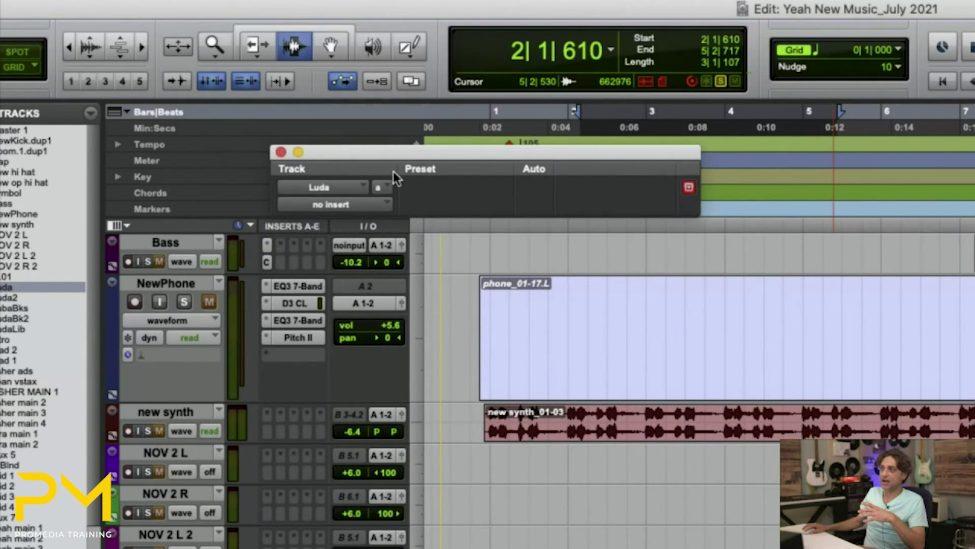
- Insert a mono EQ3 7-Band on LudaBk2, which opens with MB July Settings
{"action": "left_click", "coordinate": [343, 184]}
{"action": "left_click", "coordinate": [335, 237]}
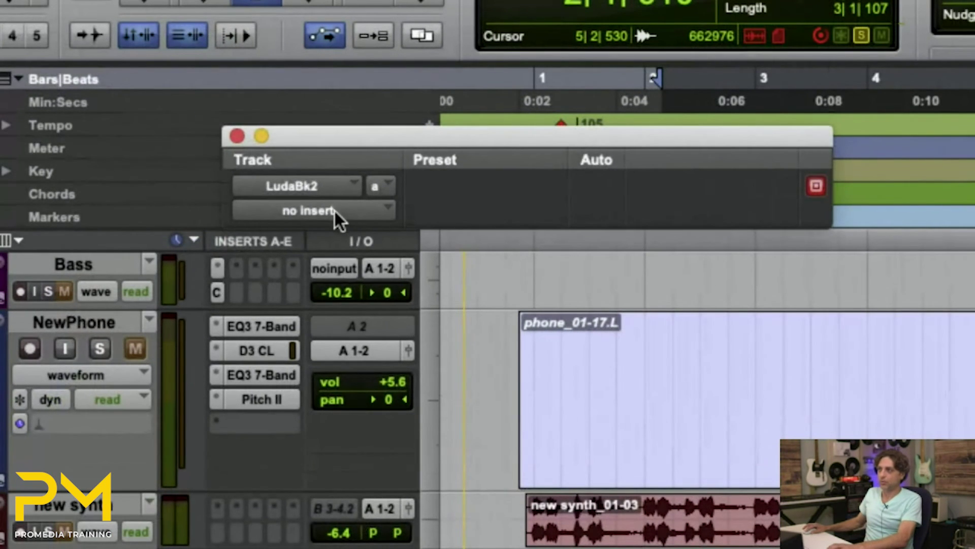
{"action": "left_click", "coordinate": [347, 205]}
{"action": "mouse_move", "coordinate": [325, 203]}
{"action": "mouse_move", "coordinate": [424, 214]}
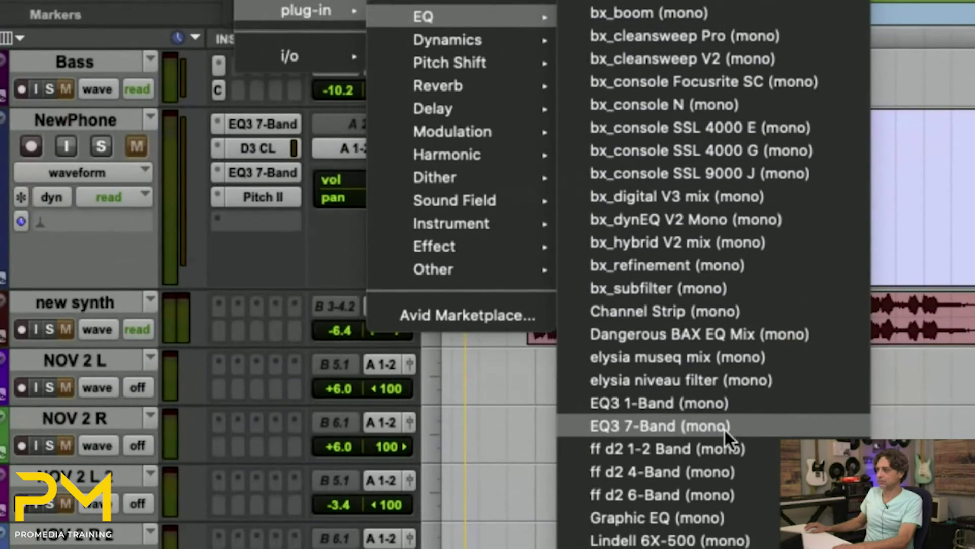
{"action": "left_click", "coordinate": [723, 423]}
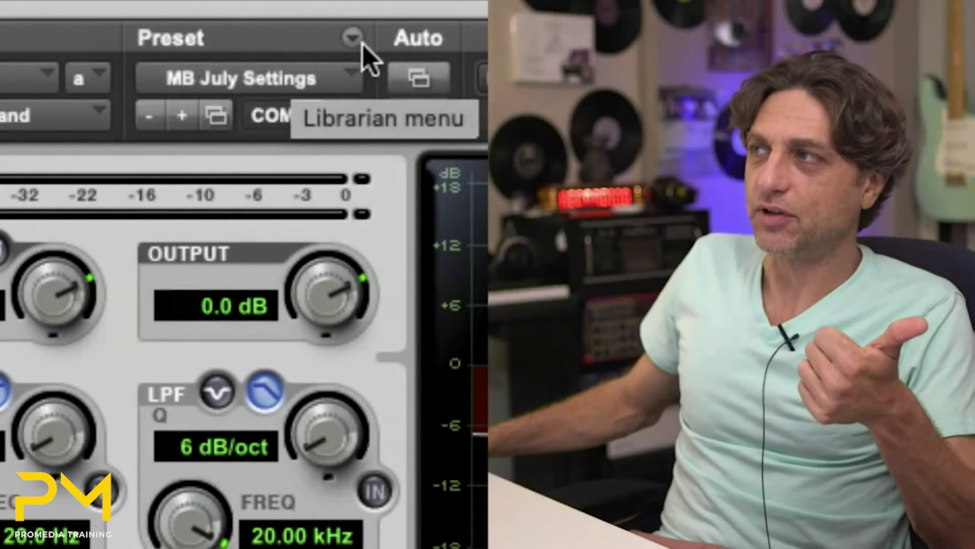
- Confirm in the Librarian settings menu that Set Plug-In Default To shows User Setting checked
{"action": "left_click", "coordinate": [358, 42]}
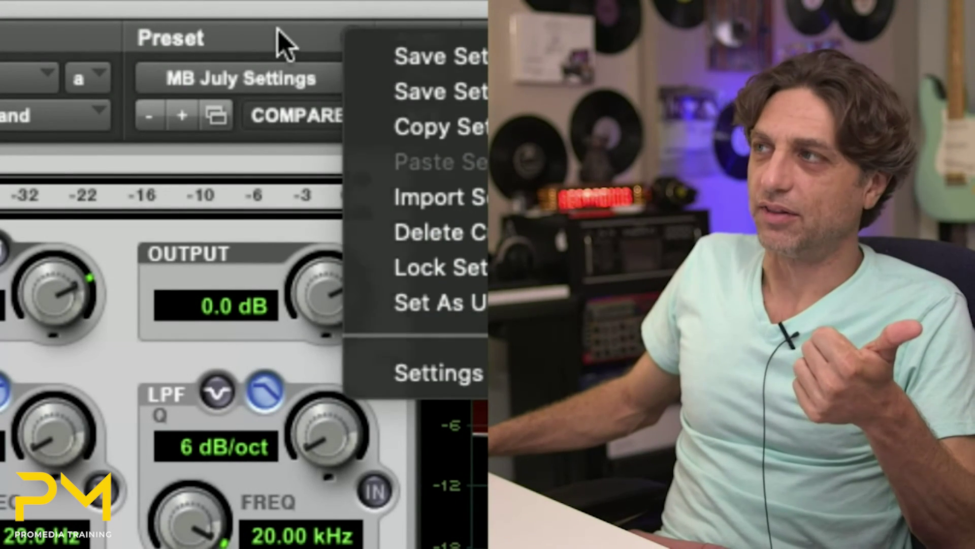
{"action": "left_click", "coordinate": [356, 39]}
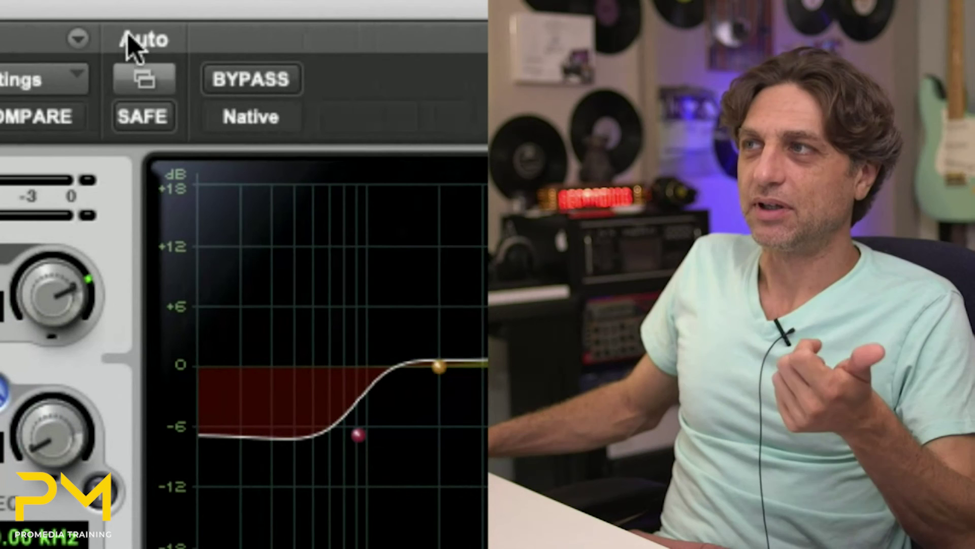
{"action": "left_click", "coordinate": [78, 39]}
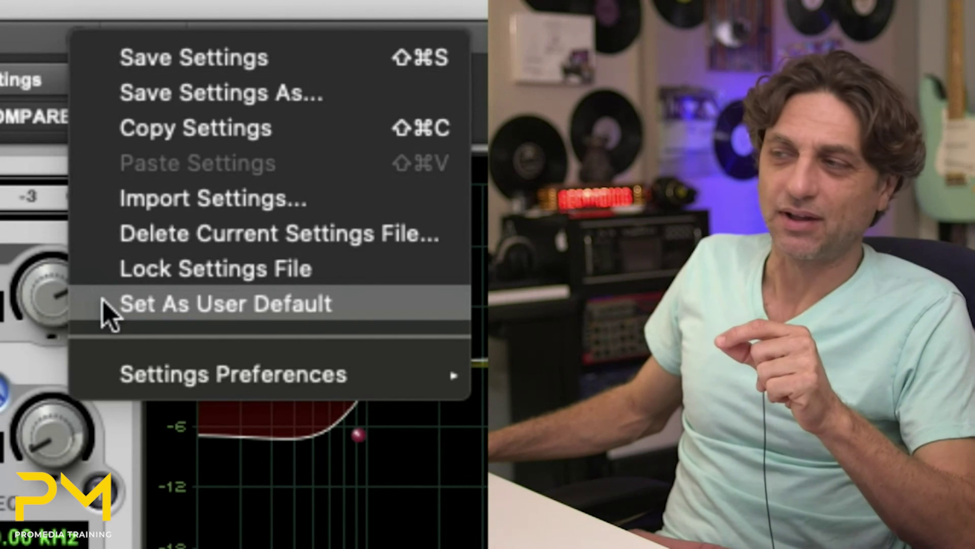
{"action": "mouse_move", "coordinate": [112, 375]}
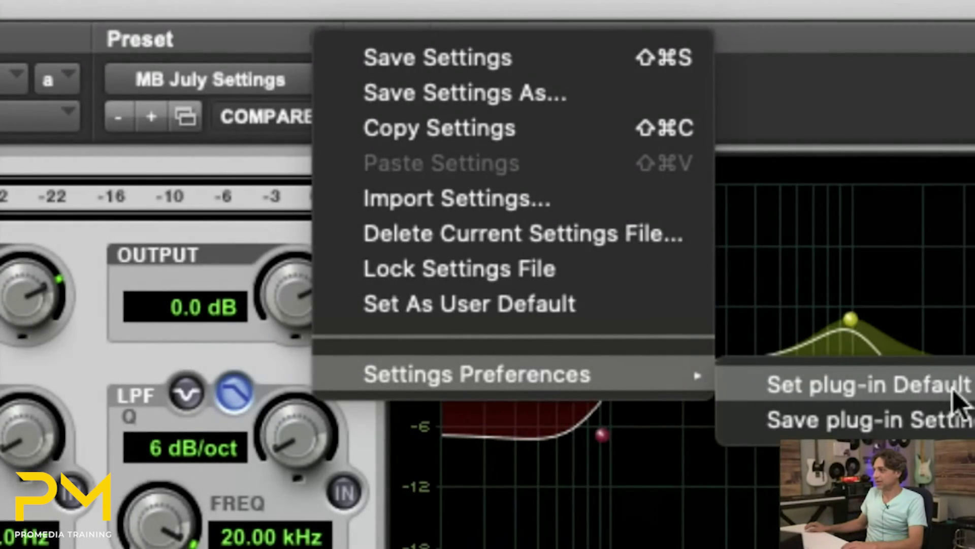
{"action": "mouse_move", "coordinate": [958, 391]}
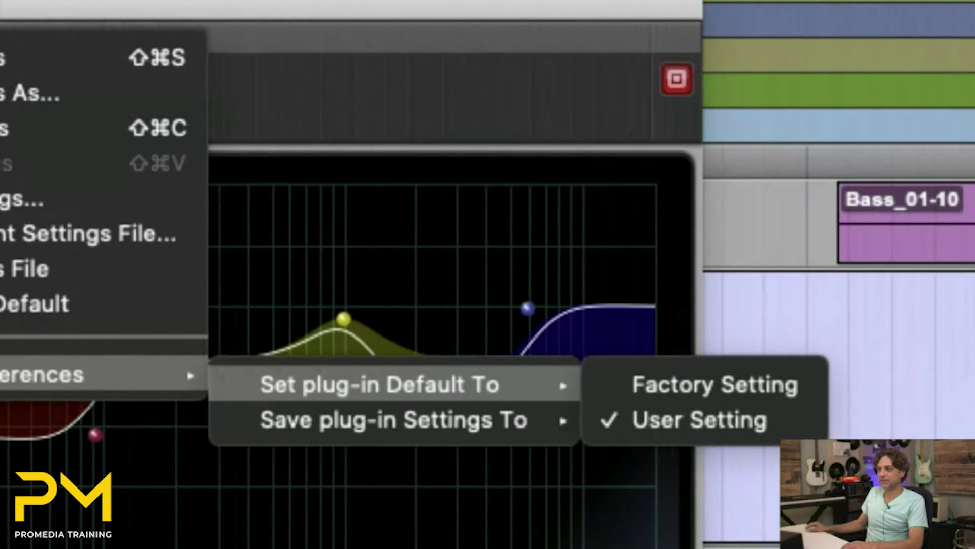